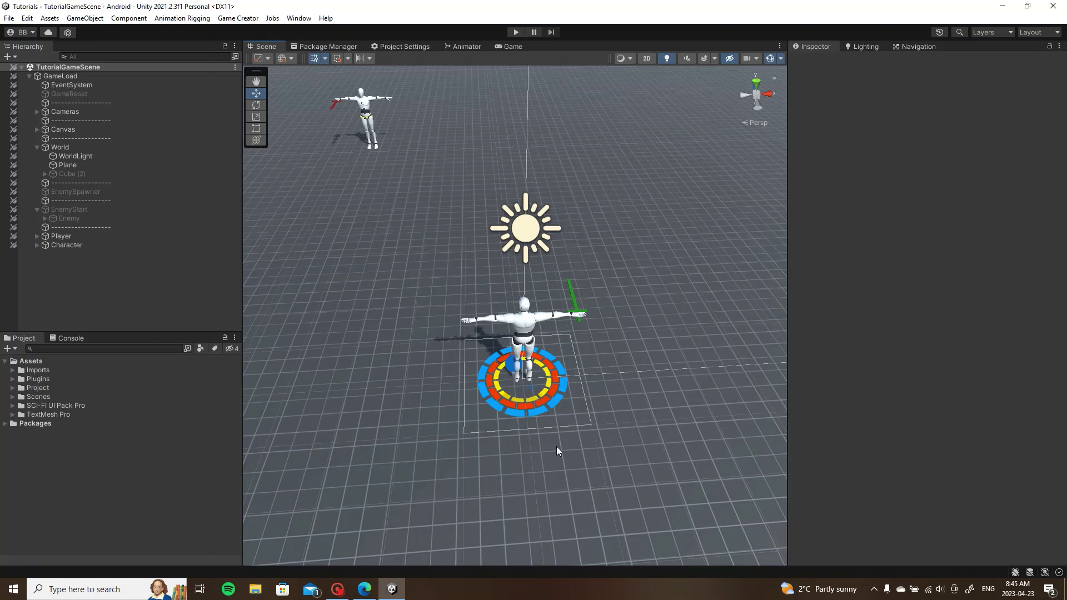
middle_click_drag(548, 435, 531, 408)
scroll(589, 225, "down", 12)
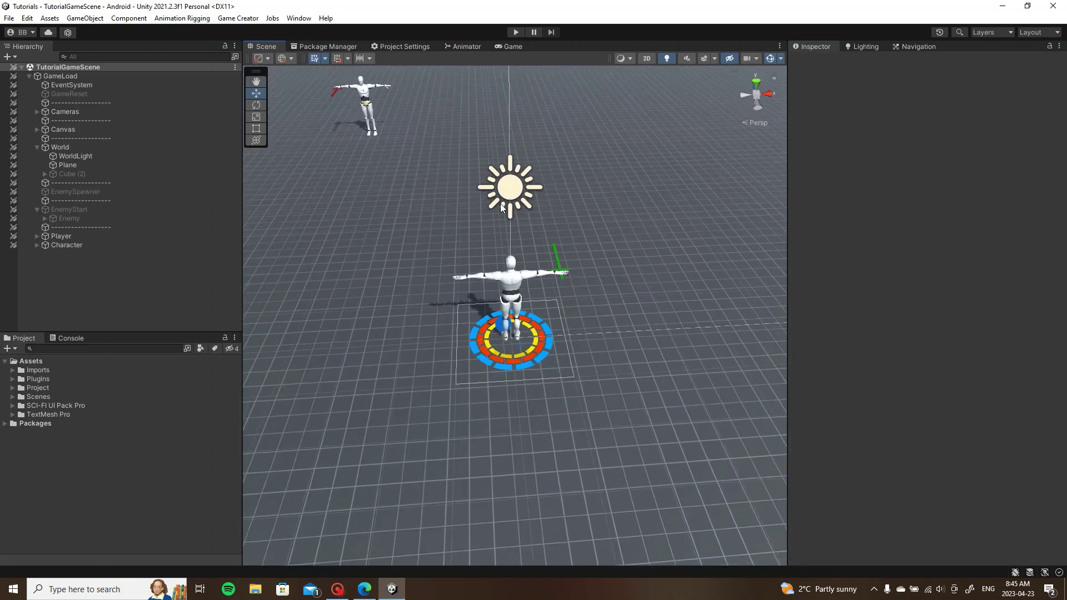
middle_click_drag(536, 220, 560, 244)
scroll(519, 302, "up", 12)
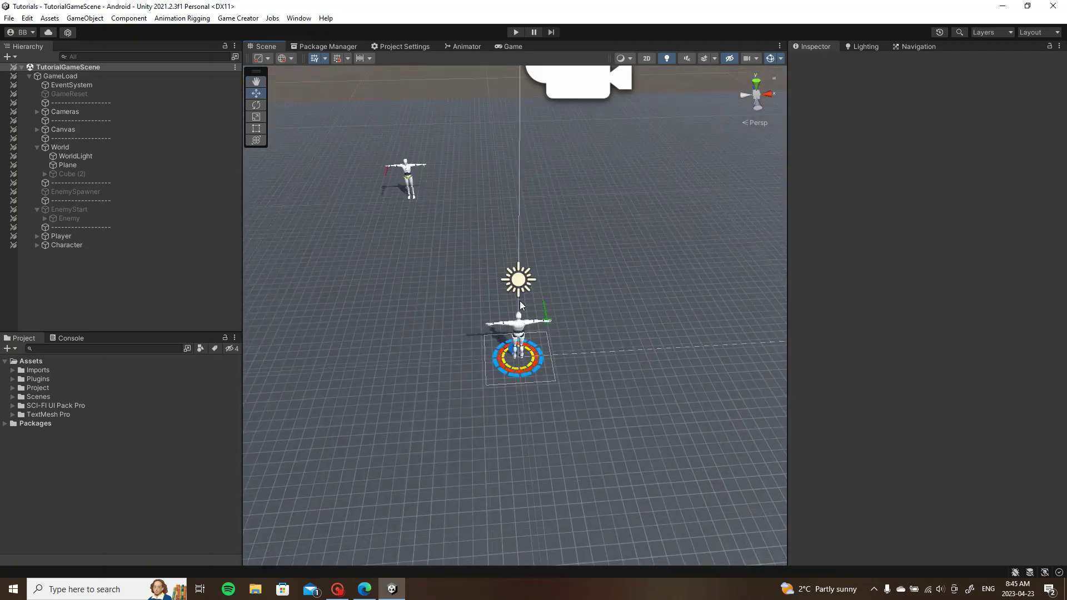
middle_click_drag(518, 308, 512, 263)
scroll(511, 262, "down", 10)
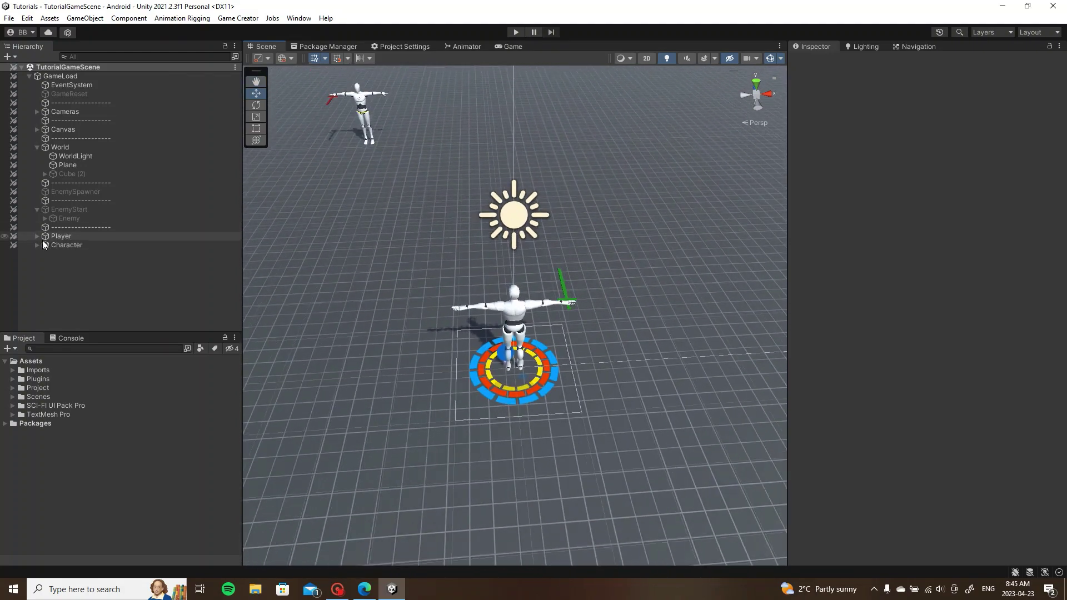
Expand the Player object and deactivate its Canvas child
left_click(37, 236)
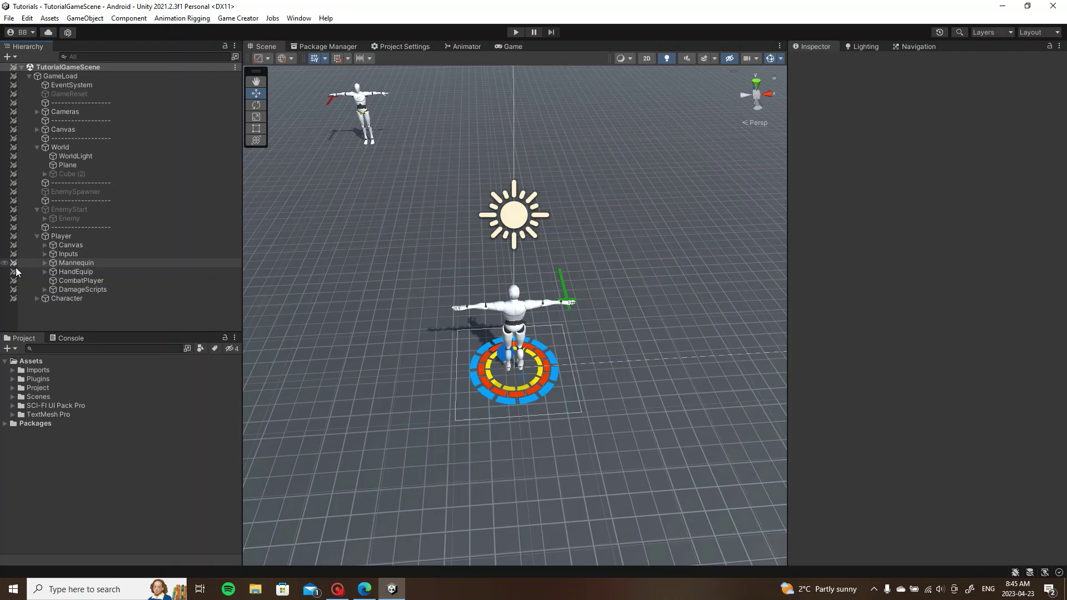
left_click(70, 248)
key("alt+shift+a")
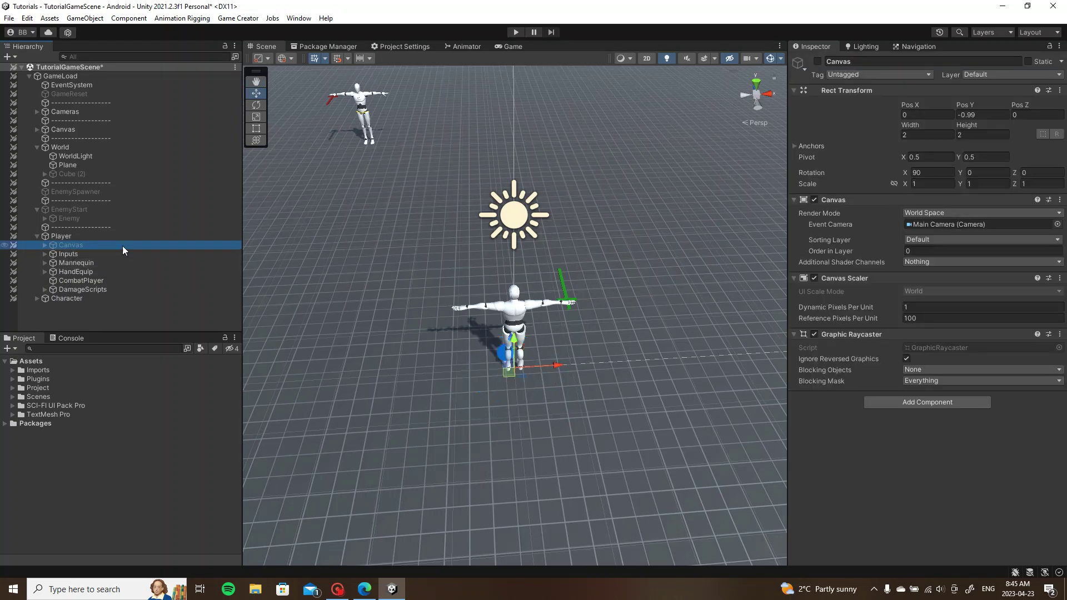
Activate the Cube (2) object under World to bring the maze walls into the scene, and clear the selection
middle_click_drag(410, 215, 421, 239)
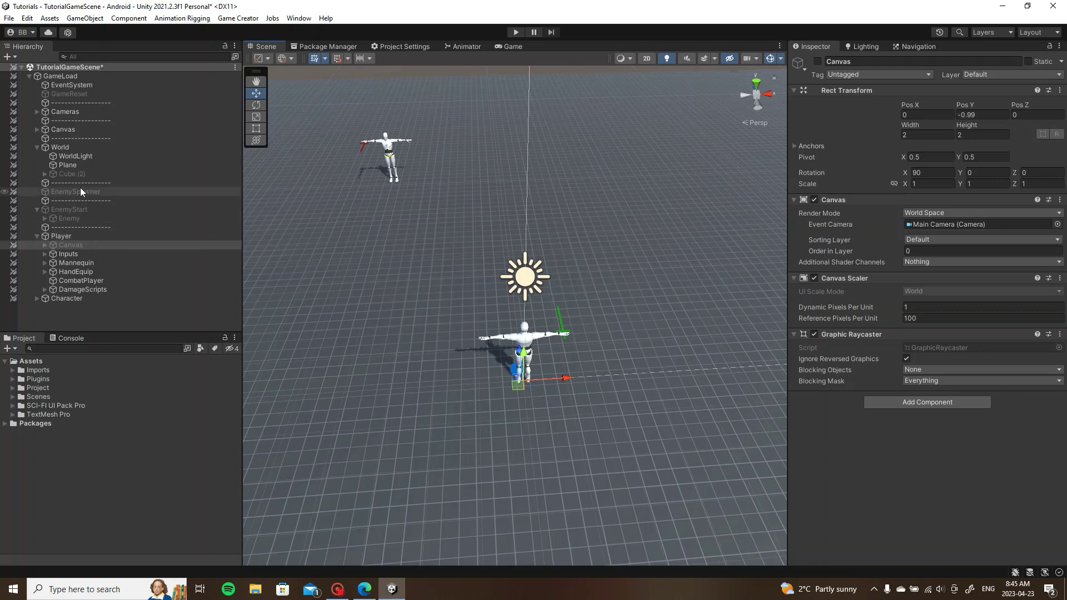
left_click(95, 176)
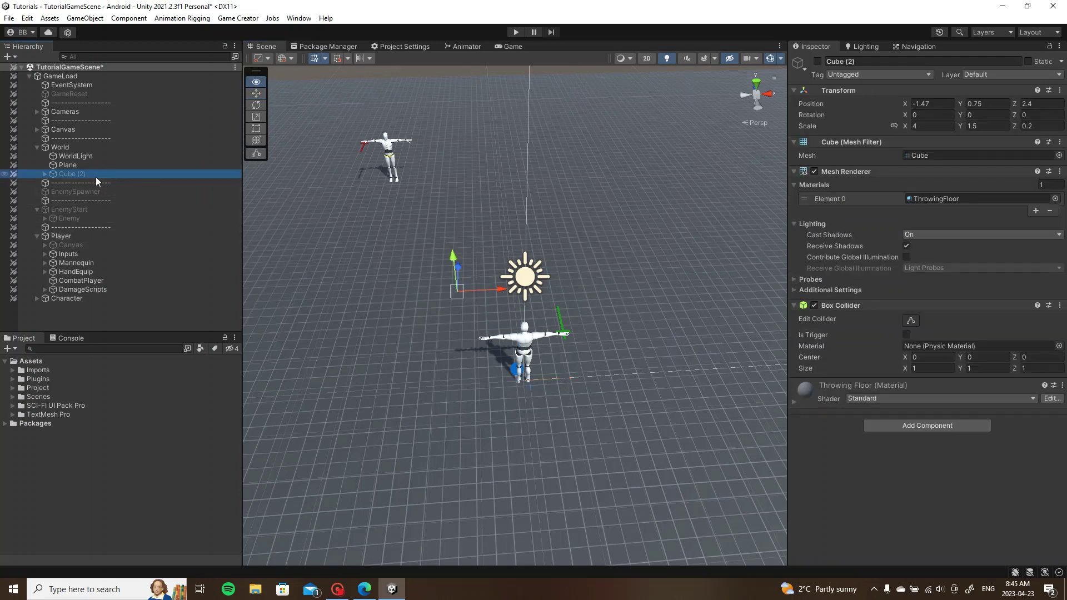
key("alt+shift+a")
middle_click_drag(420, 168, 426, 219)
left_click(499, 98)
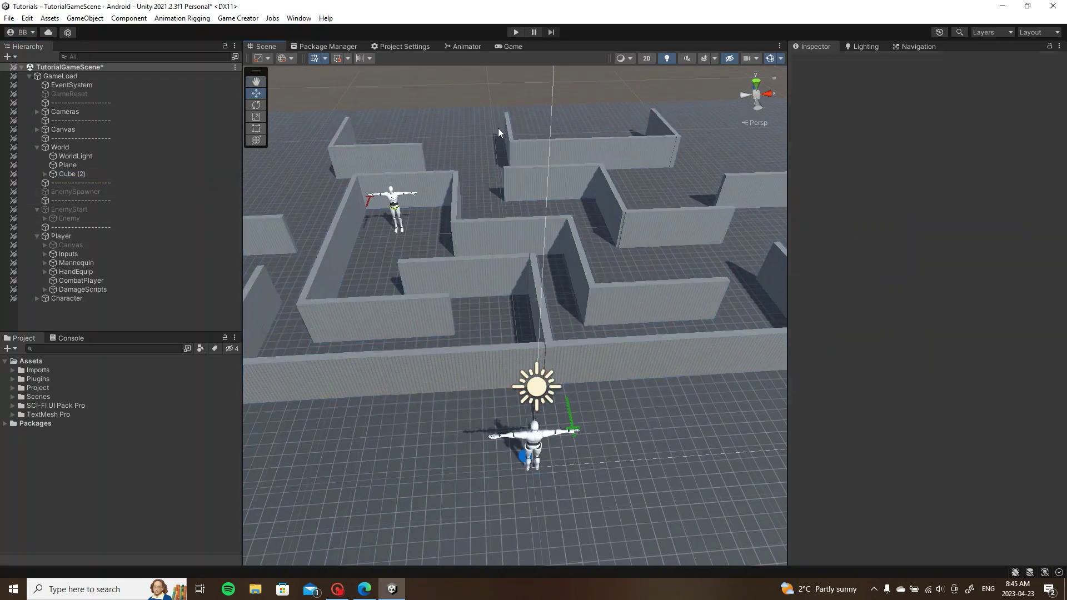
scroll(496, 132, "up", 3)
left_click_drag(462, 167, 458, 201, "alt")
right_click_drag(458, 201, 495, 172)
scroll(495, 171, "up", 2)
middle_click_drag(495, 171, 615, 231)
scroll(532, 171, "up", 3)
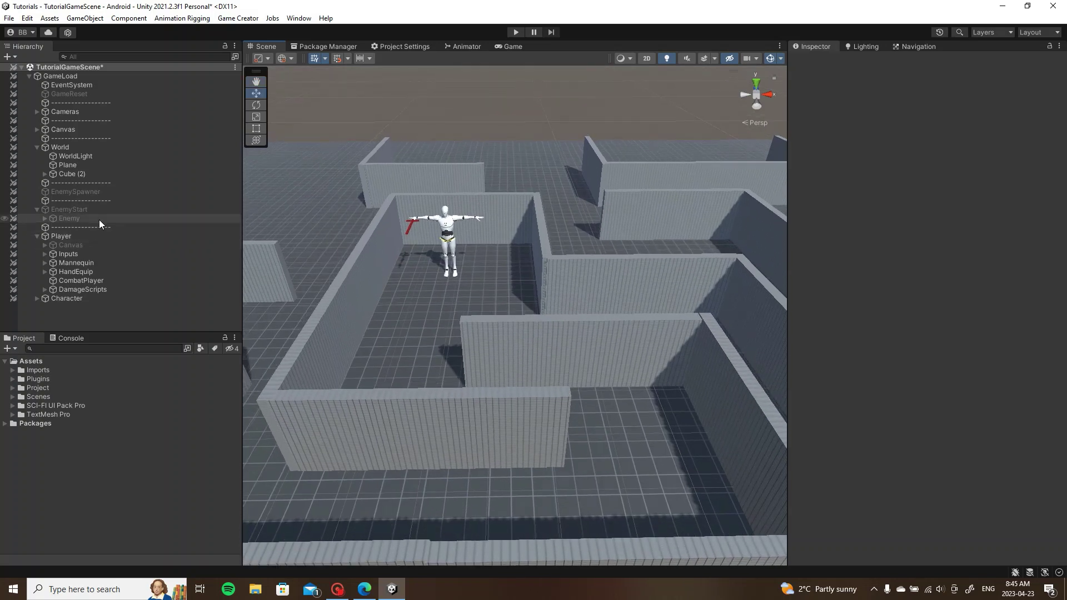
Select the Character object and change its driver to NavMesh Agent, then collapse its Character component
left_click(64, 299)
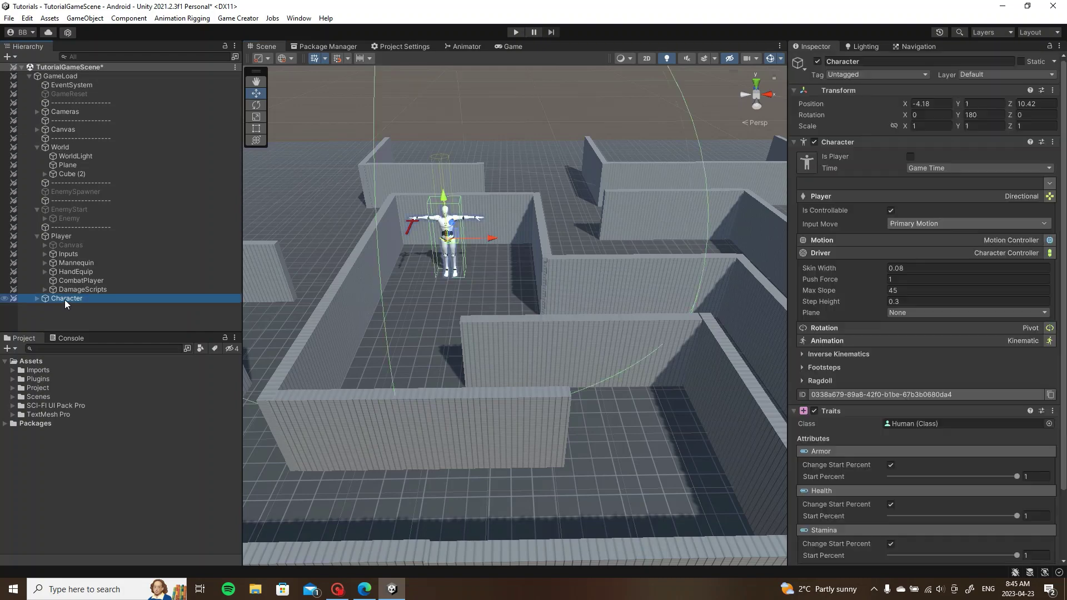
key("f")
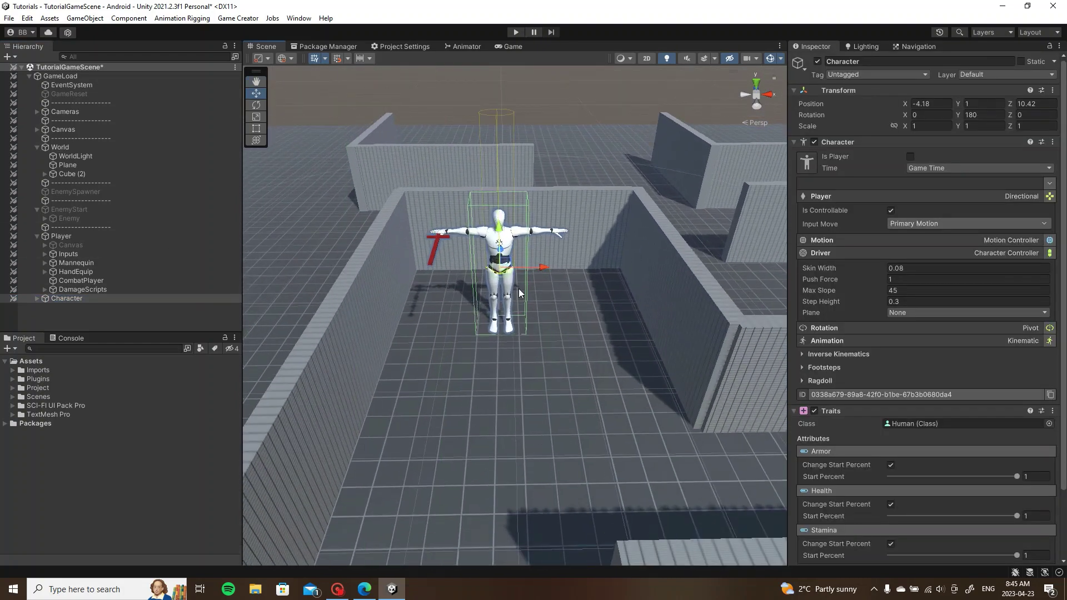
left_click(926, 199)
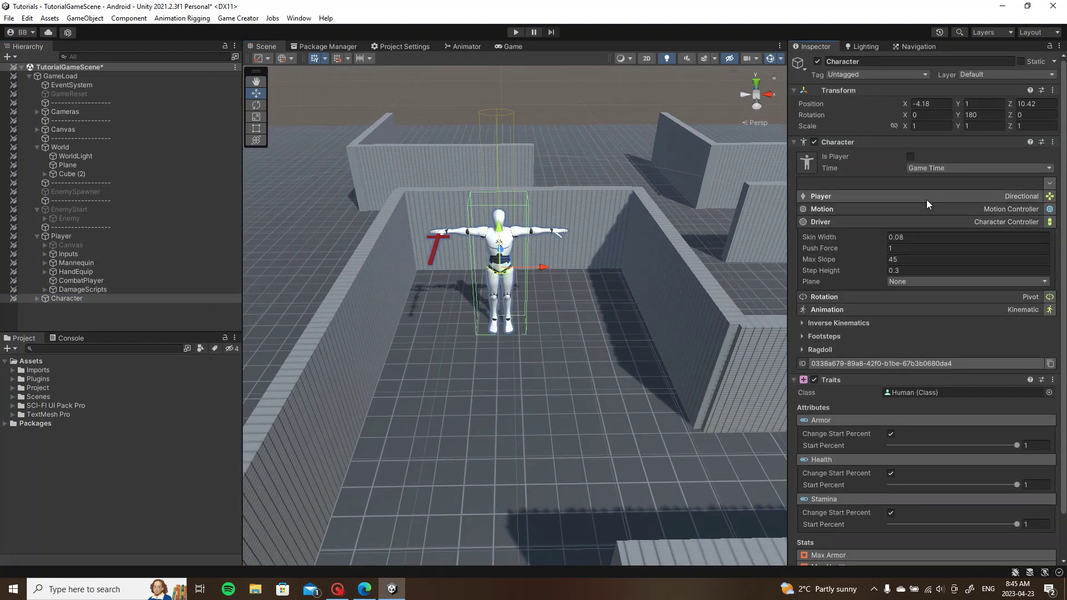
left_click(890, 220)
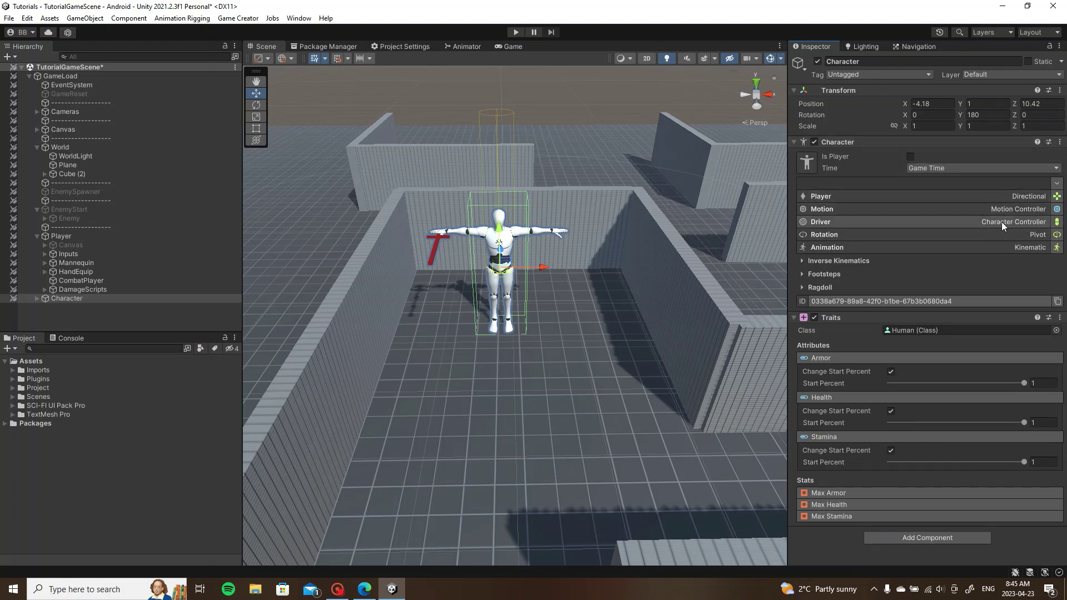
left_click(1021, 222)
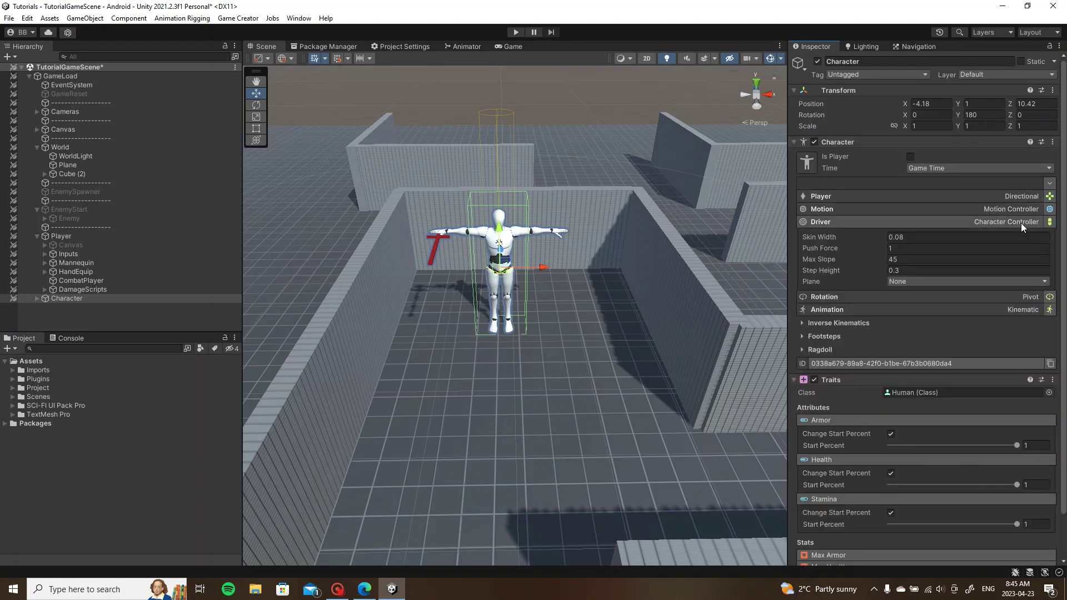
left_click(1050, 223)
left_click(901, 278)
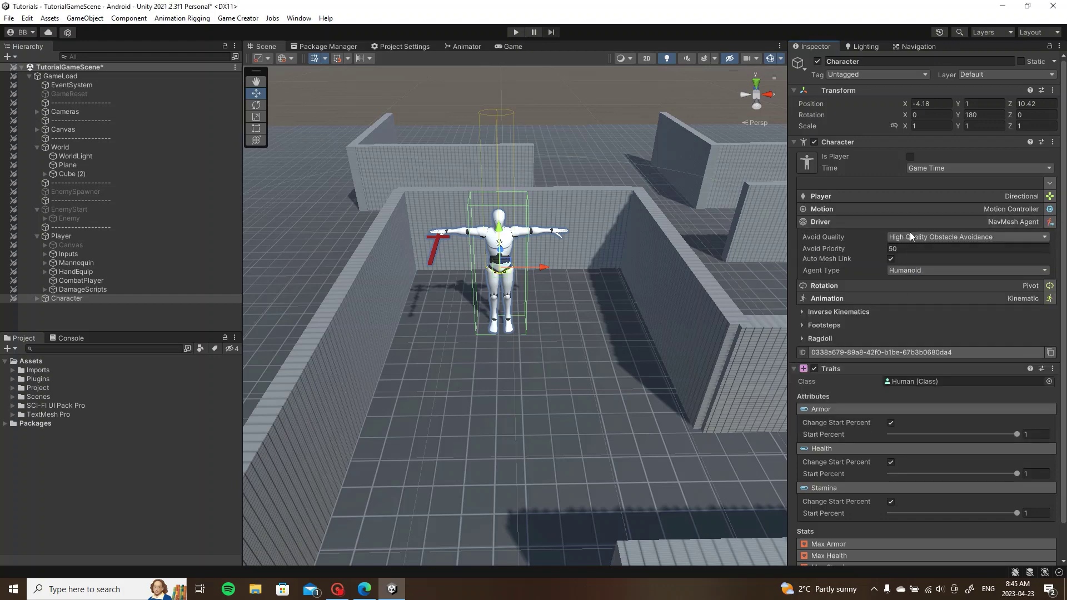
left_click(898, 224)
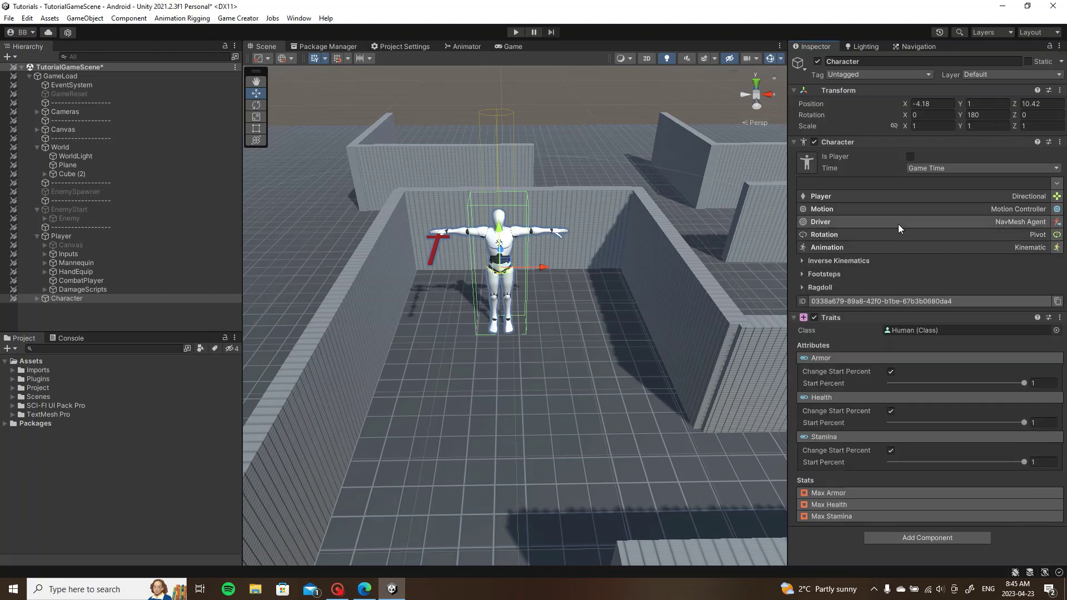
left_click(861, 141)
Add a Trigger component to the Character object
left_click(884, 375)
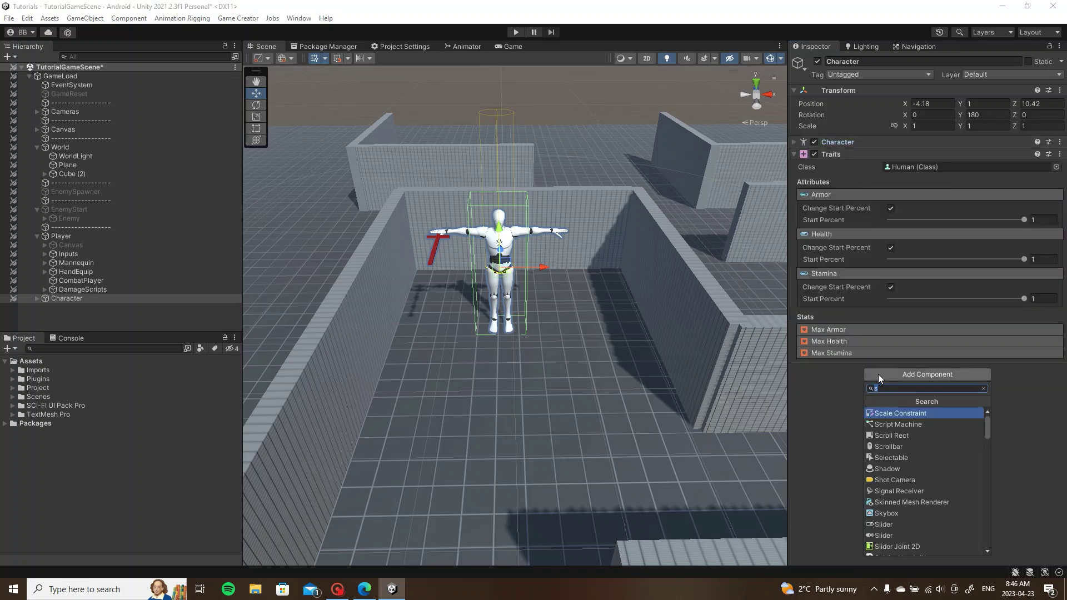
type("s")
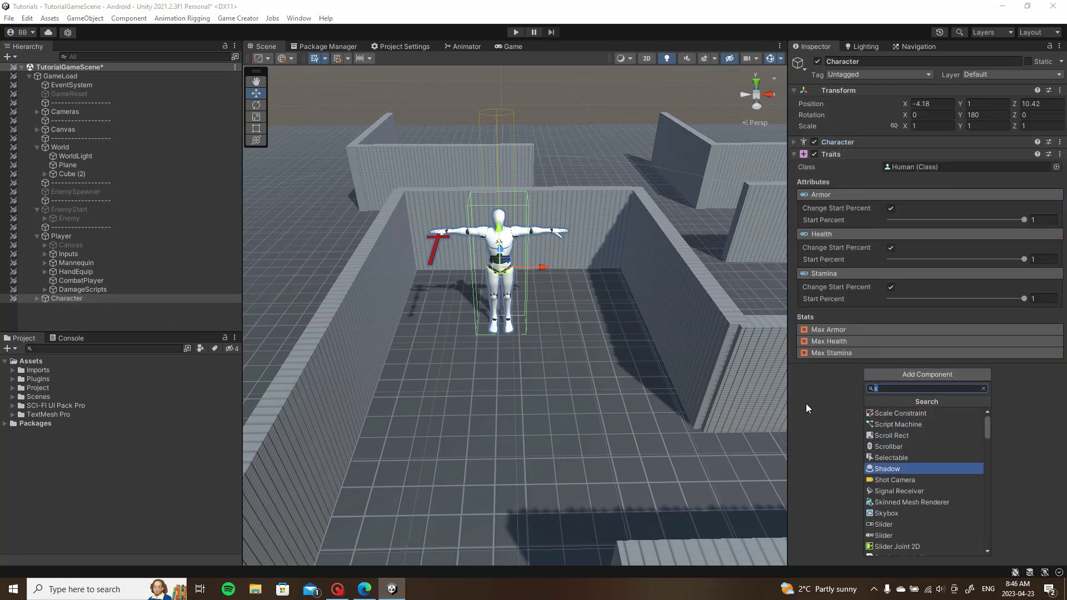
key("BackSpace")
type("trig")
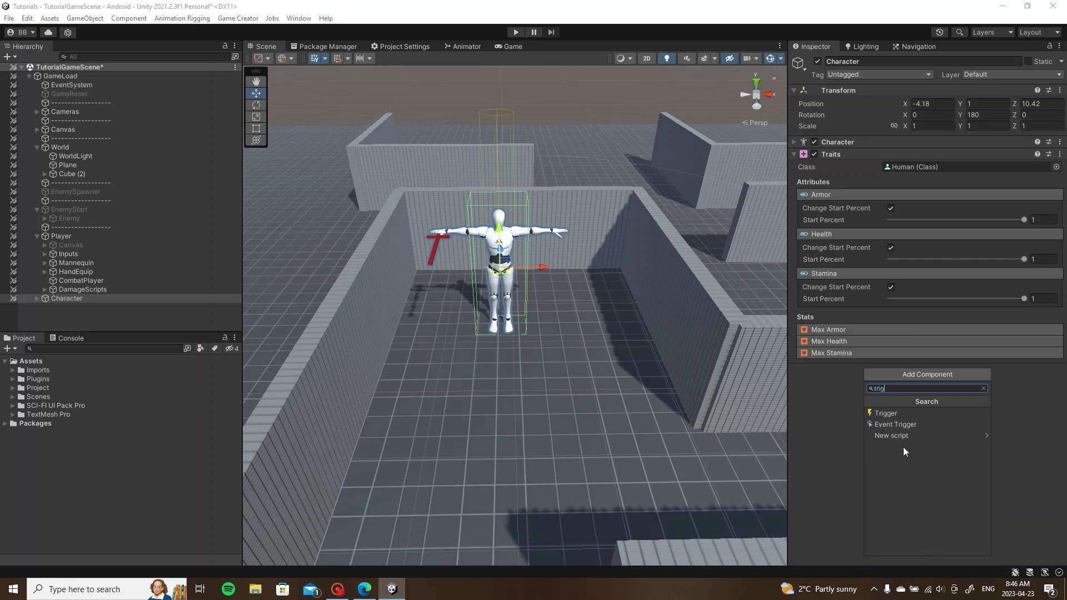
left_click(889, 413)
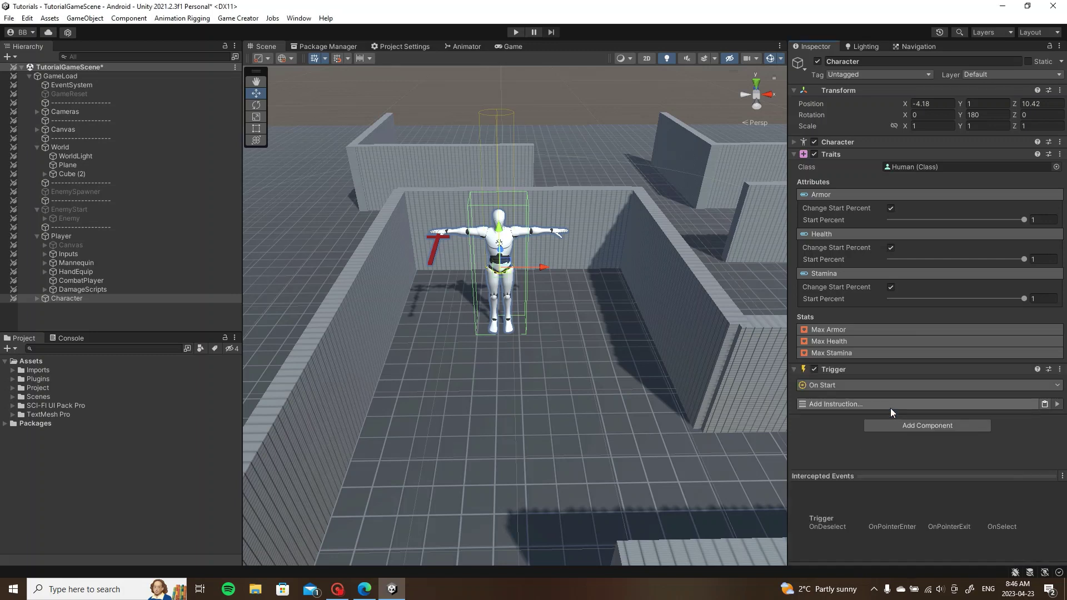
Add a Move To instruction to the On Start trigger and assign the Character object as the character that moves
left_click(845, 406)
type("move")
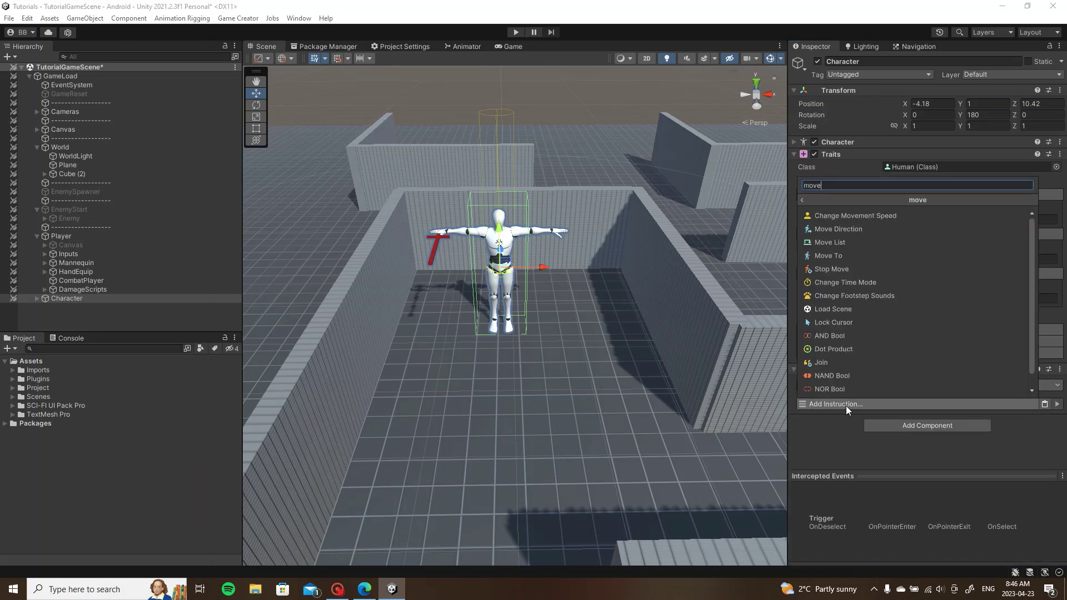
left_click(888, 255)
left_click(962, 365)
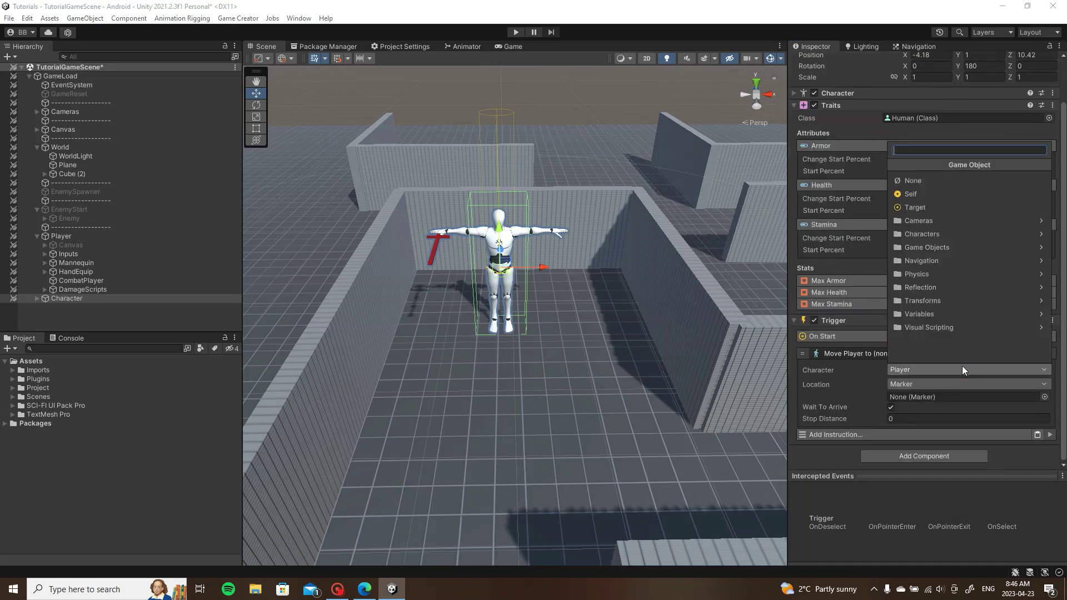
left_click(947, 245)
left_click(942, 202)
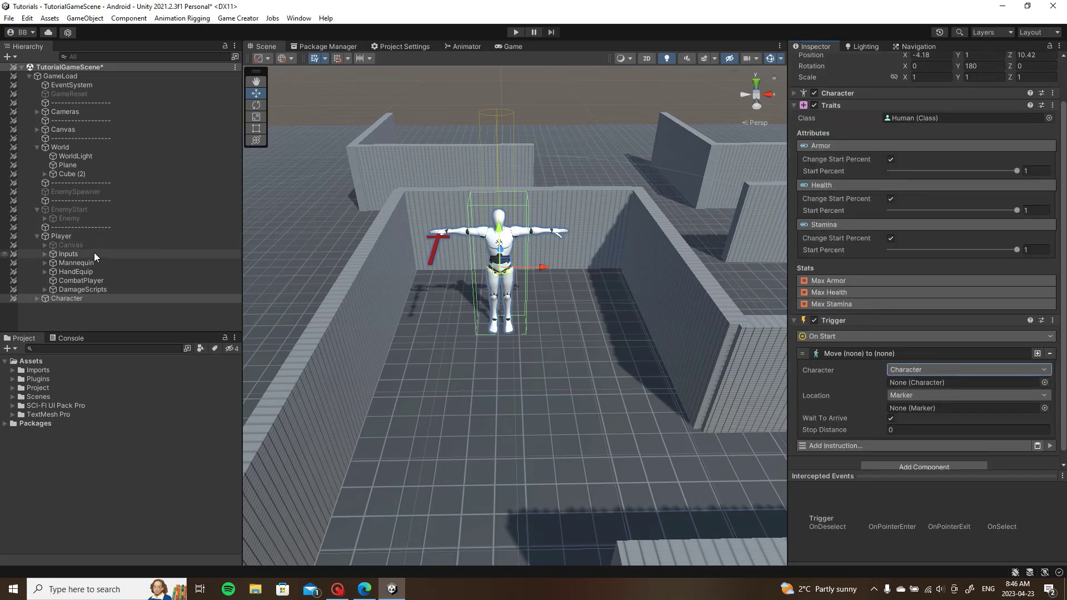
left_click_drag(69, 298, 967, 384)
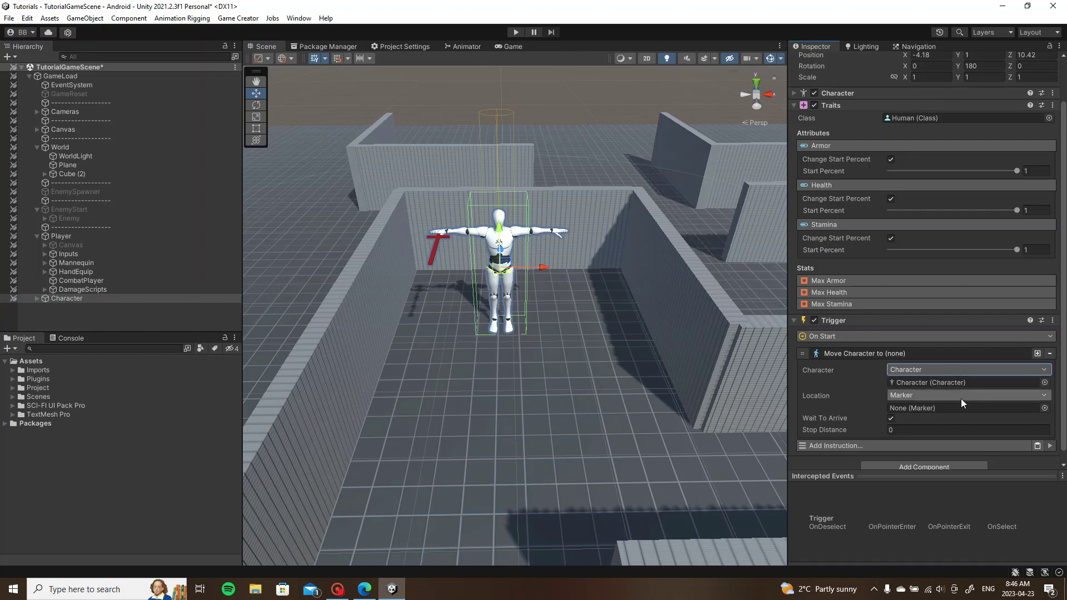
Set the Move To instruction's location to the Player character and collapse the instruction
left_click(961, 397)
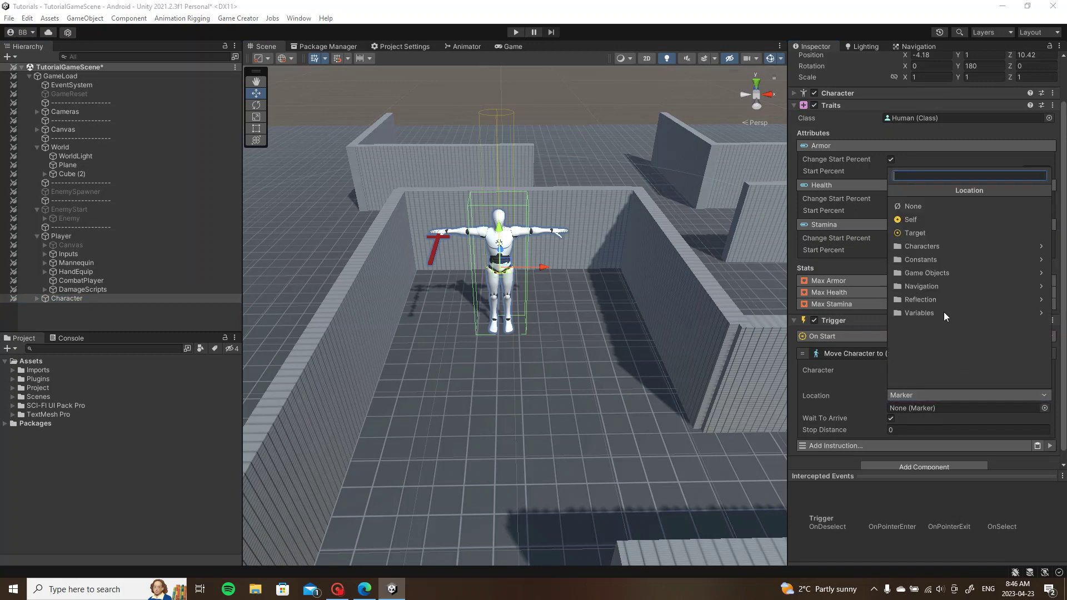
left_click(942, 248)
left_click(932, 259)
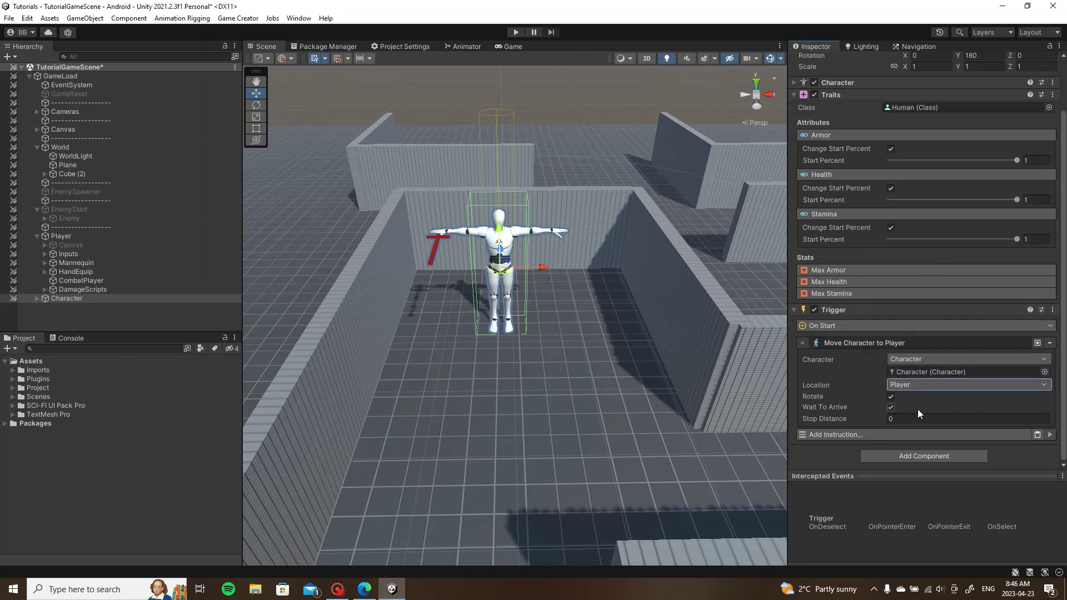
left_click(874, 343)
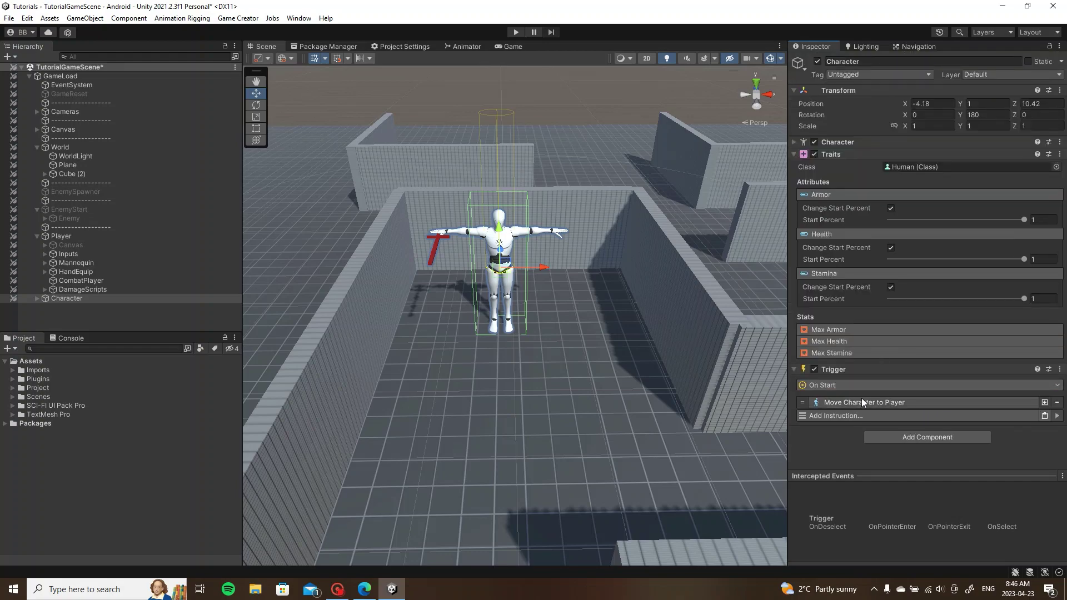
Open the Navigation settings for configuring the scene's NavMesh
scroll(712, 374, "down", 4)
middle_click_drag(687, 372, 651, 286)
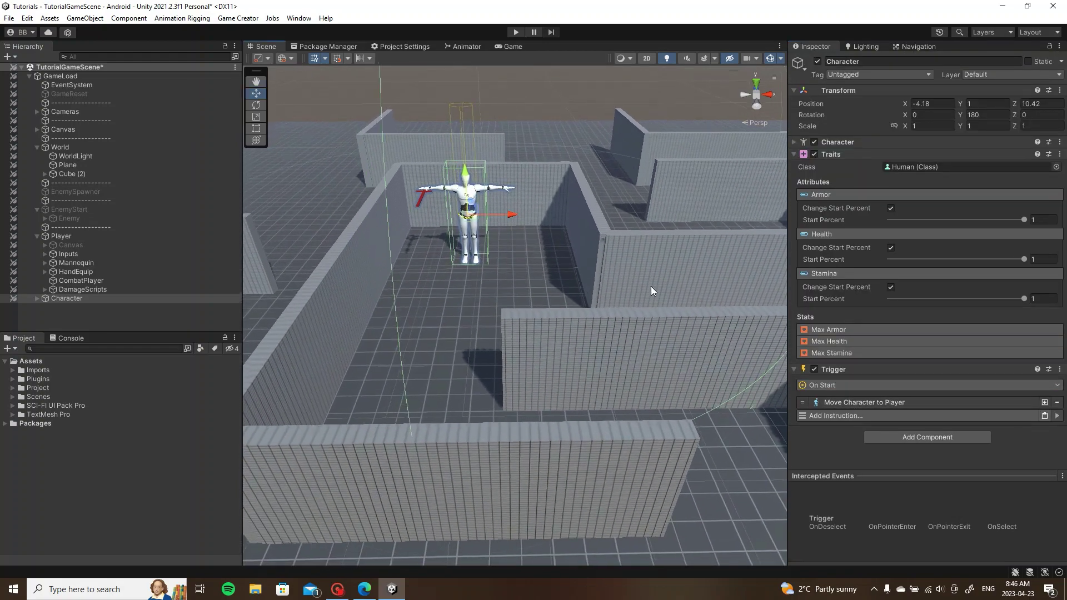
left_click_drag(651, 286, 612, 332, "alt")
scroll(611, 332, "down", 2)
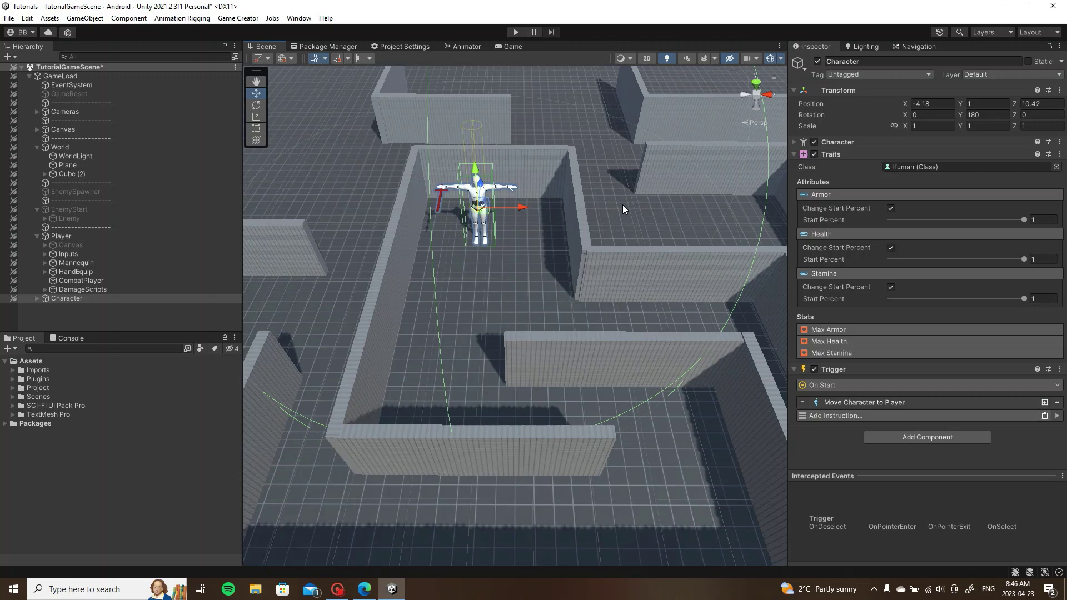
left_click_drag(622, 205, 594, 269, "alt")
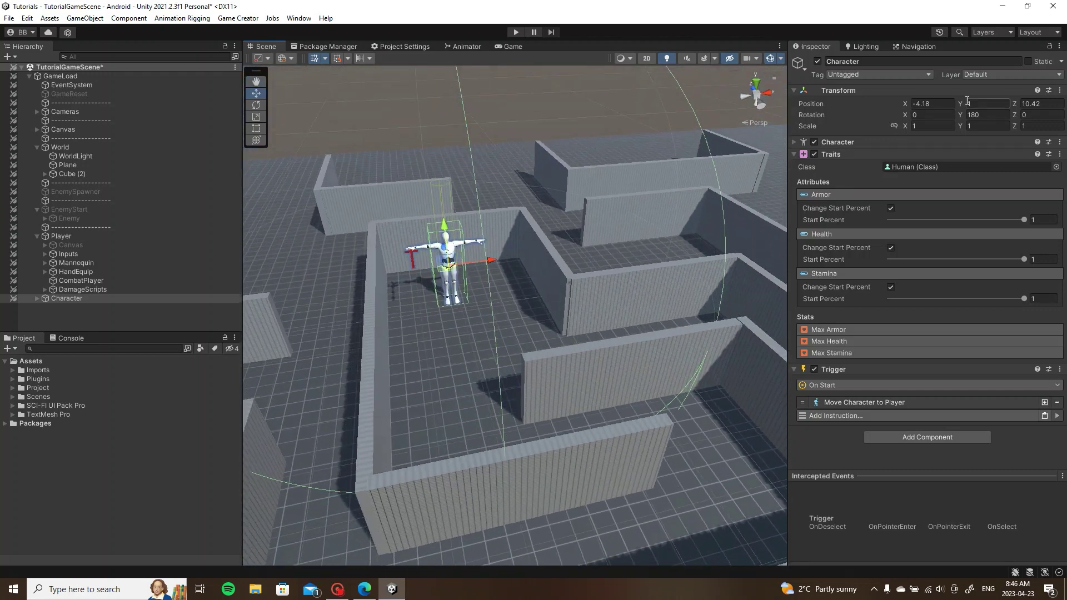
left_click(911, 48)
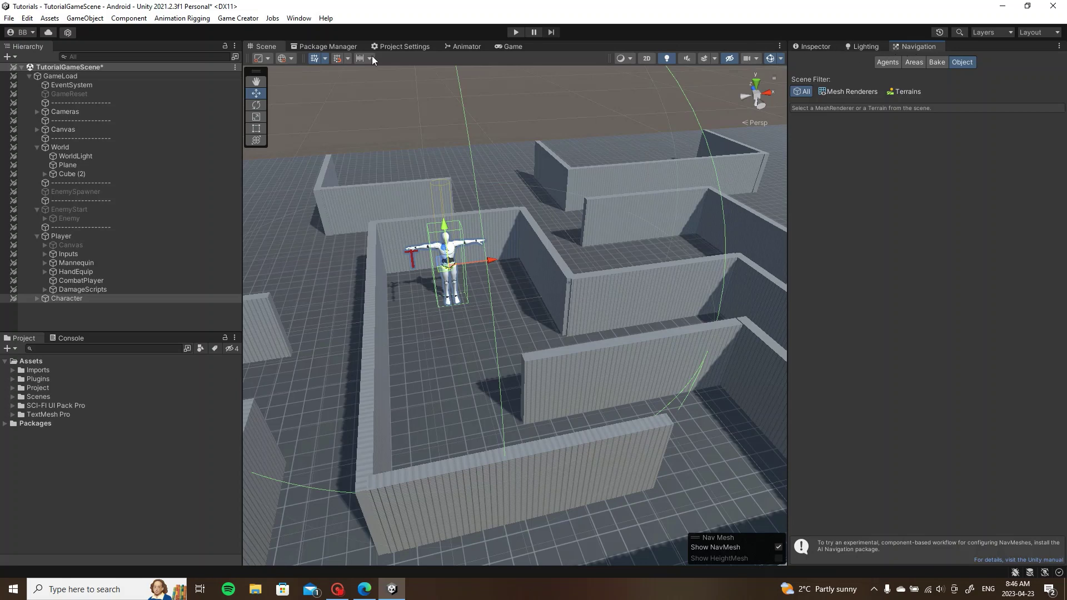
left_click(299, 18)
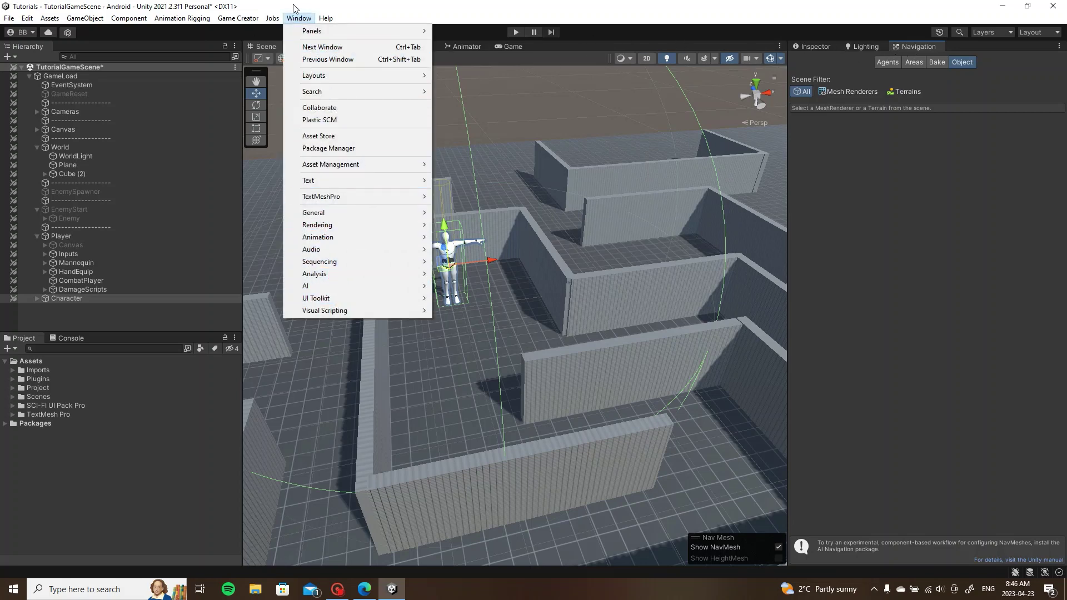
mouse_move(272, 21)
left_click(695, 6)
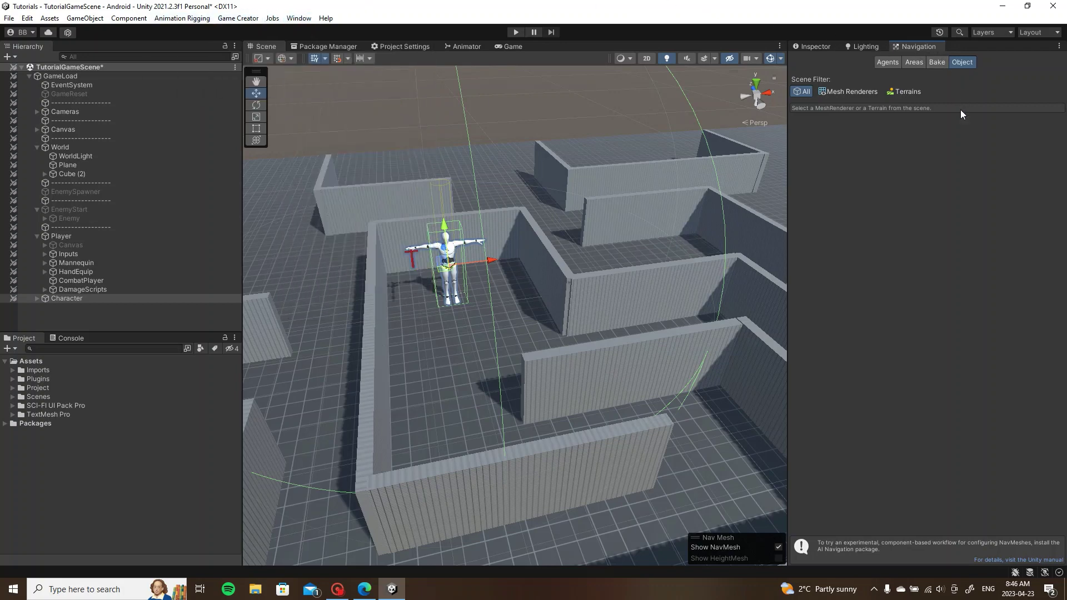
Mark the Plane as Navigation Static with the Walkable area and bake the NavMesh
left_click_drag(623, 266, 575, 276, "alt")
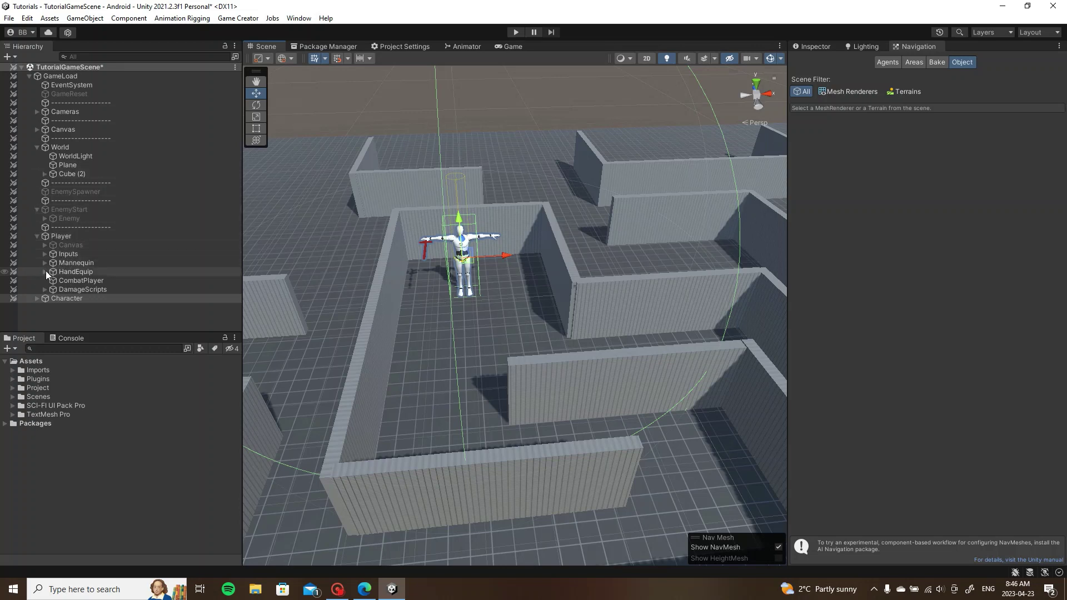
left_click(65, 165)
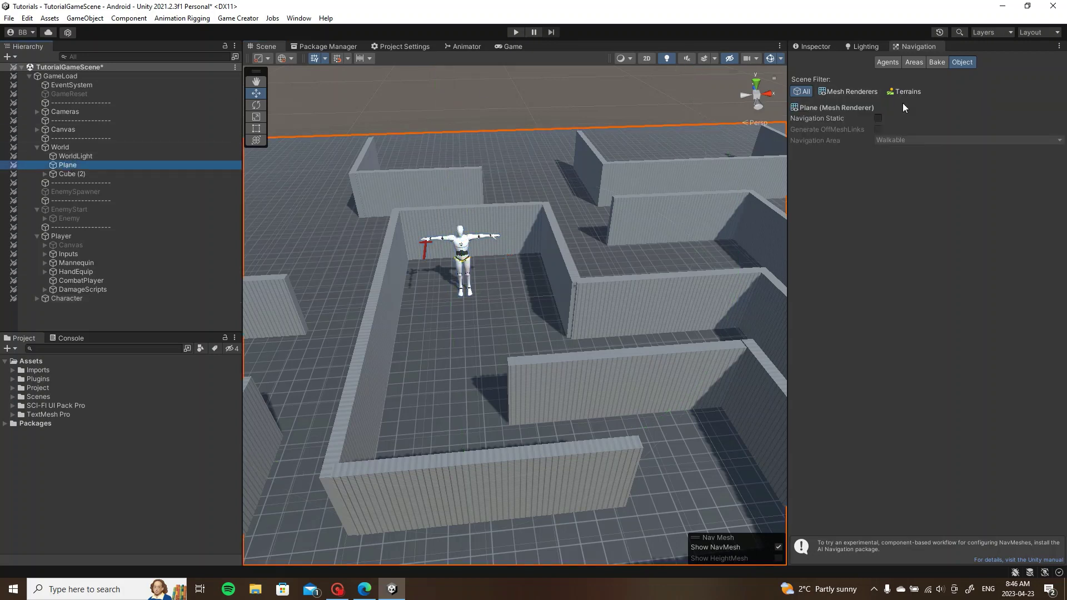
left_click(878, 119)
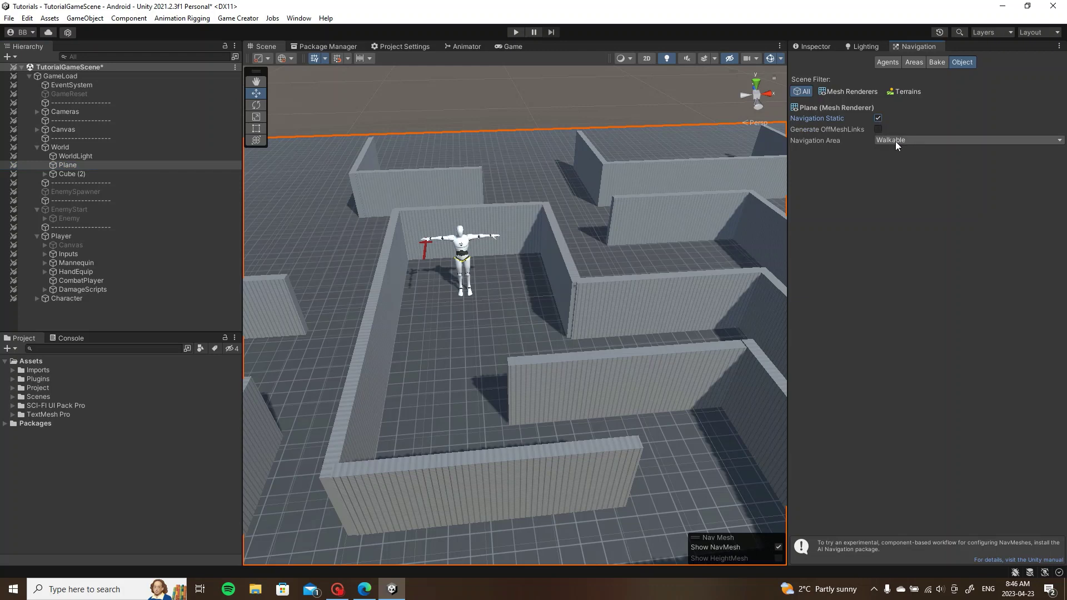
left_click(940, 61)
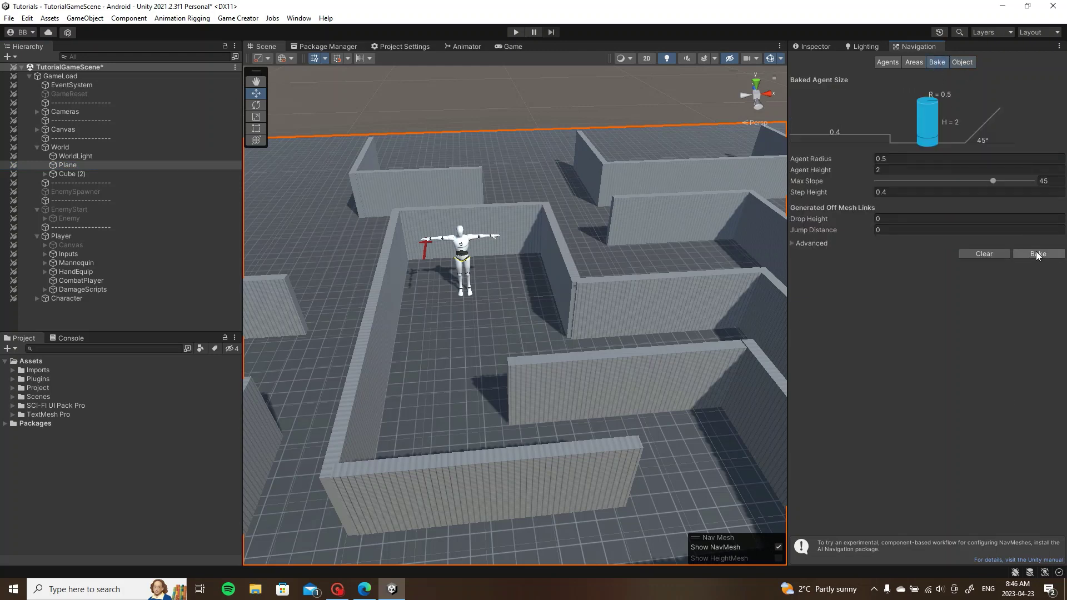
left_click(1036, 253)
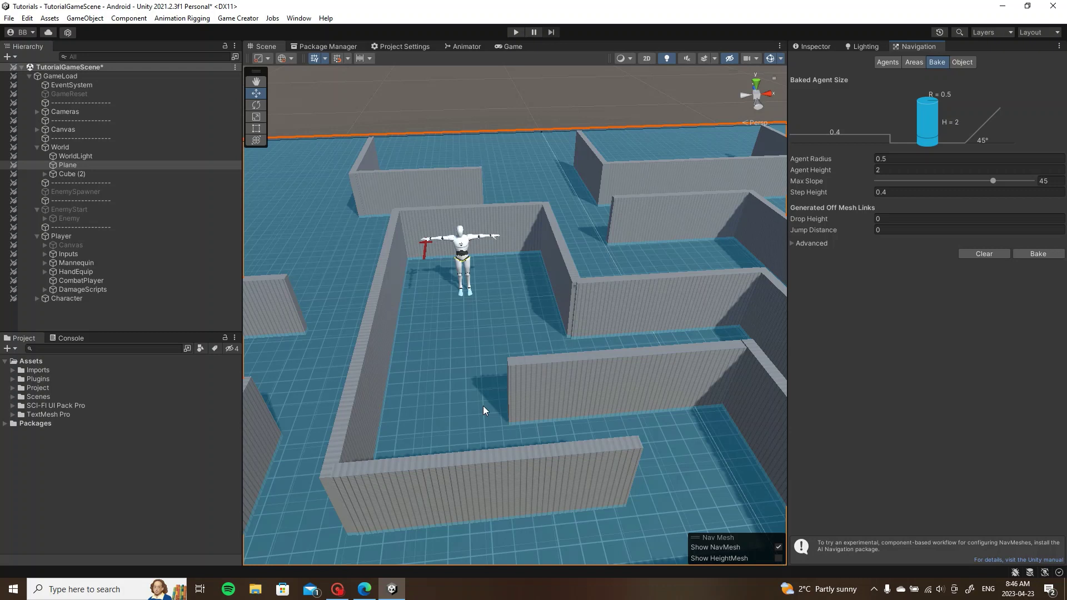
Select all the maze wall cubes from Cube (2) to Cube (31) and enable Navigation Static on them and their children
left_click(45, 174)
left_click(59, 174)
scroll(105, 211, "down", 5)
left_click(128, 224, "shift")
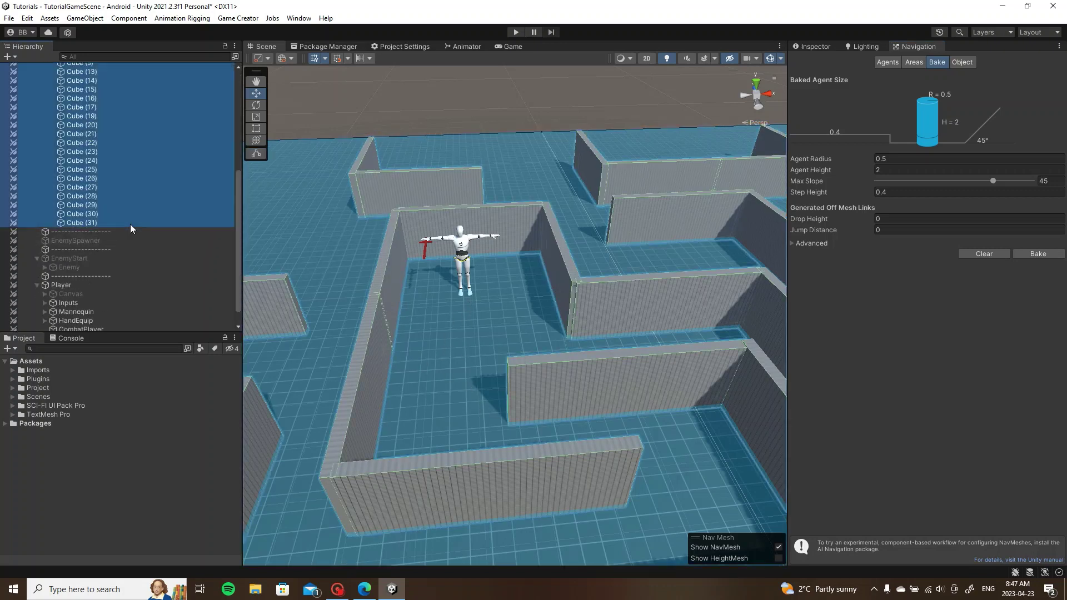
left_click(964, 64)
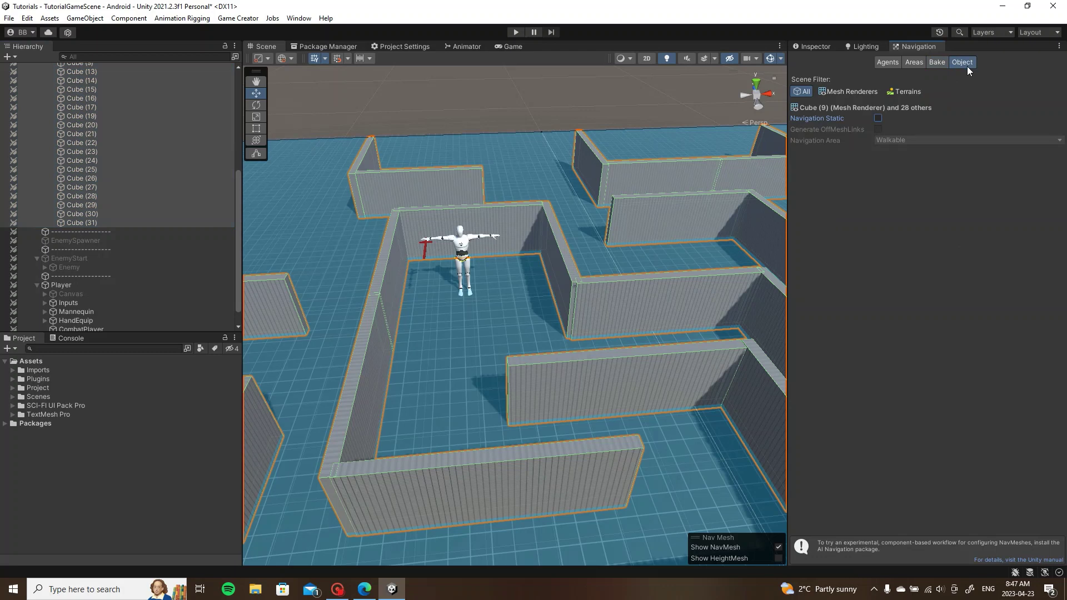
left_click(878, 120)
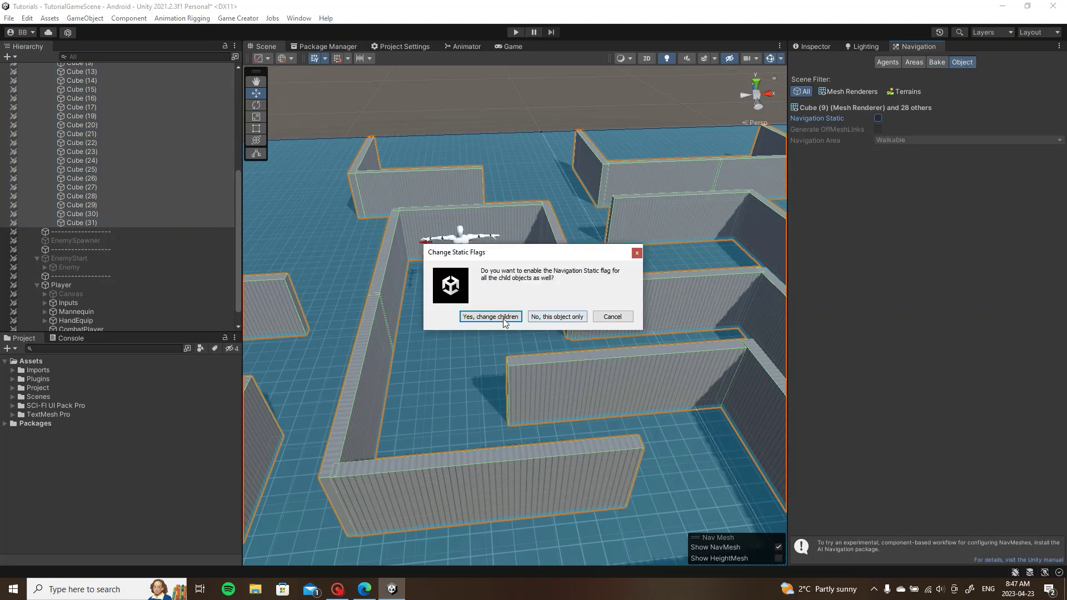
left_click(481, 317)
Set the wall cubes' navigation area to Not Walkable, including their child objects
left_click(928, 140)
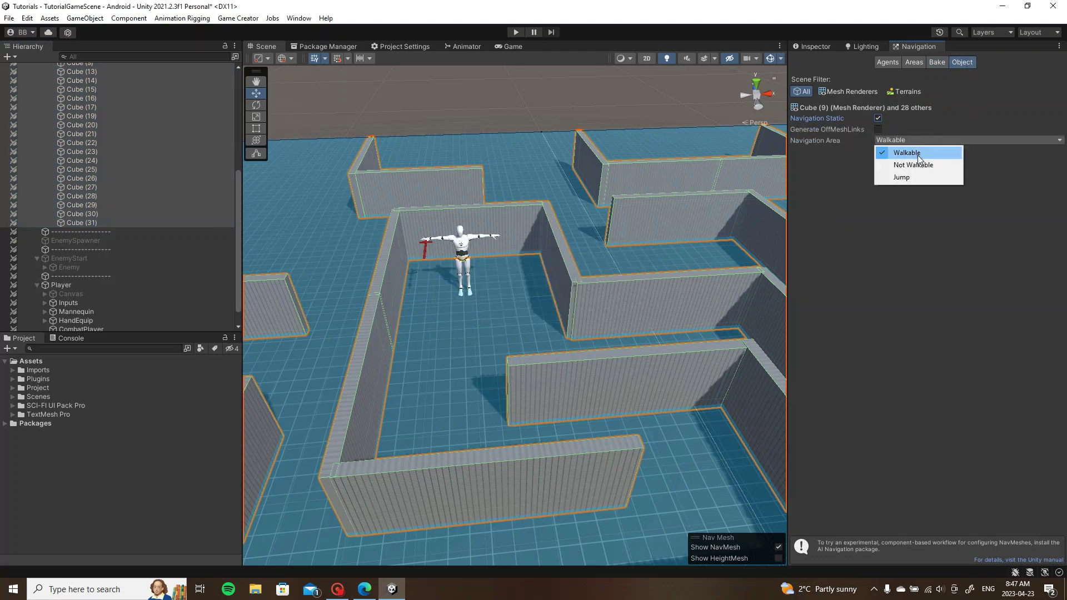
left_click(912, 164)
left_click(494, 318)
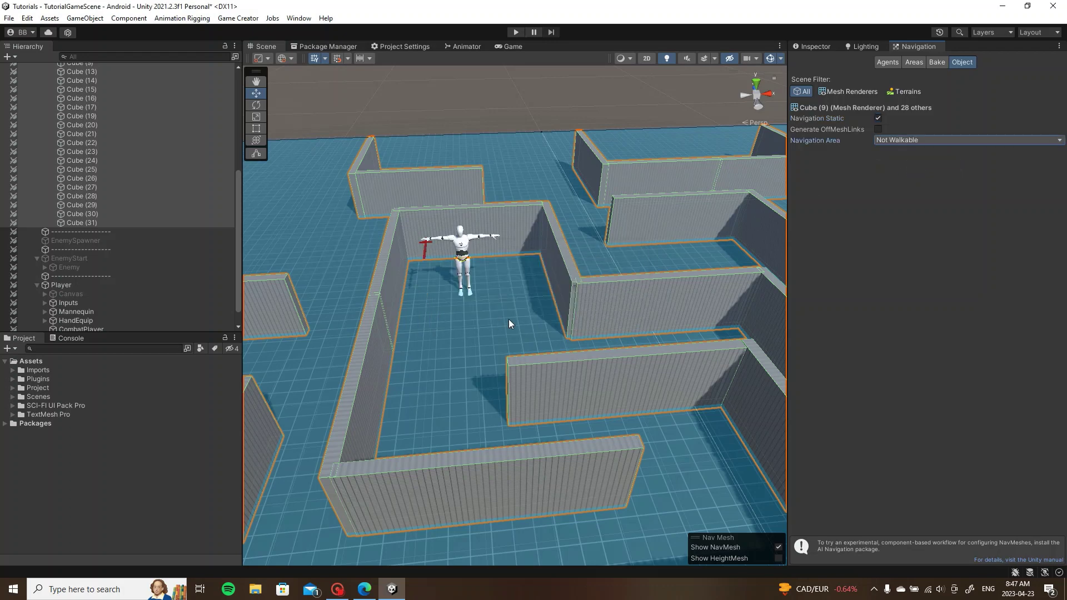
Rebake the NavMesh with the updated wall settings, inspect its coverage around the maze, and deselect the wall cubes
left_click(938, 62)
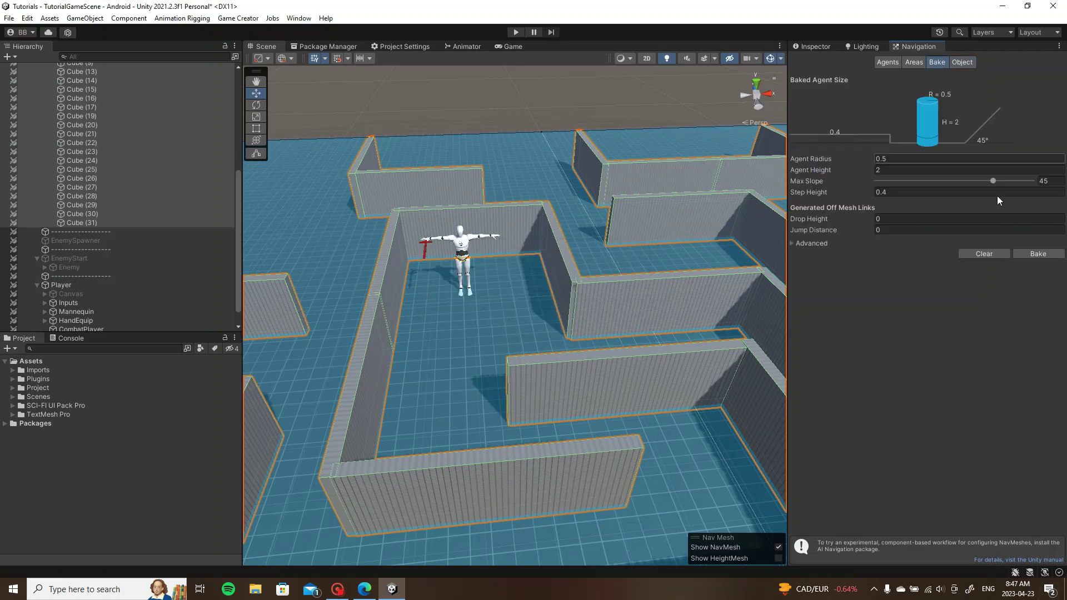
left_click(1044, 254)
left_click_drag(539, 145, 543, 267, "alt")
scroll(579, 242, "down", 5)
middle_click_drag(579, 243, 476, 241)
left_click_drag(476, 241, 507, 159, "alt")
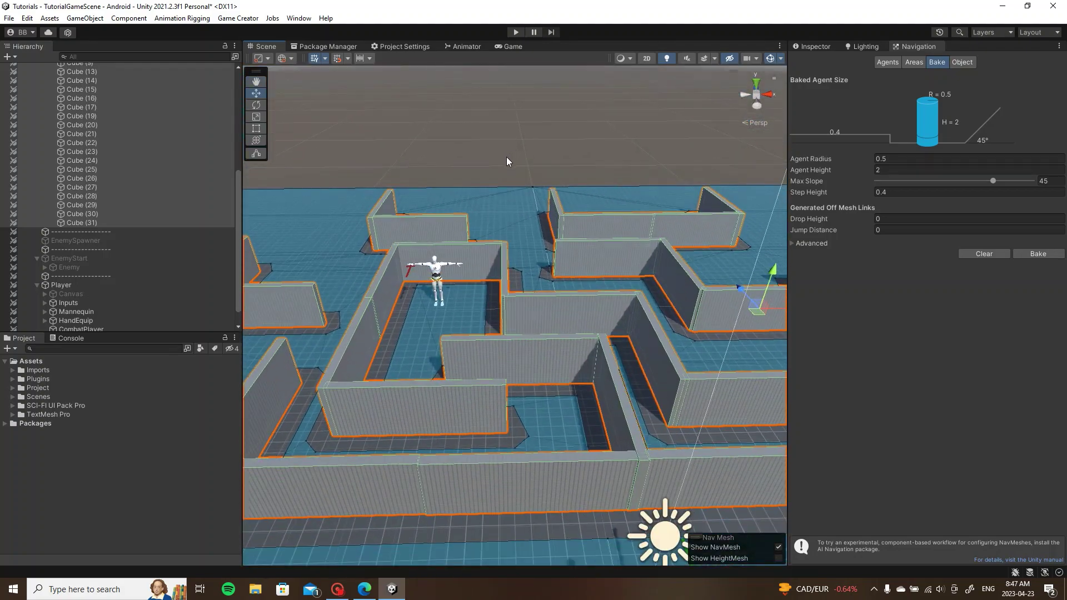
left_click(518, 164)
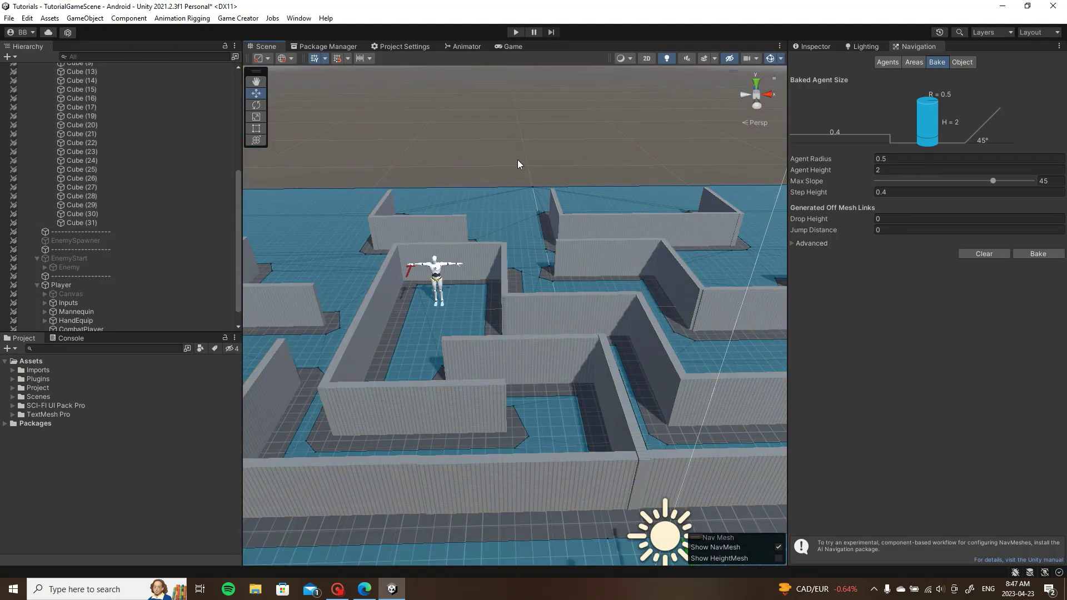
Run the scene in Play mode and steer the player around the maze to test whether the enemy navigates to it
left_click(510, 47)
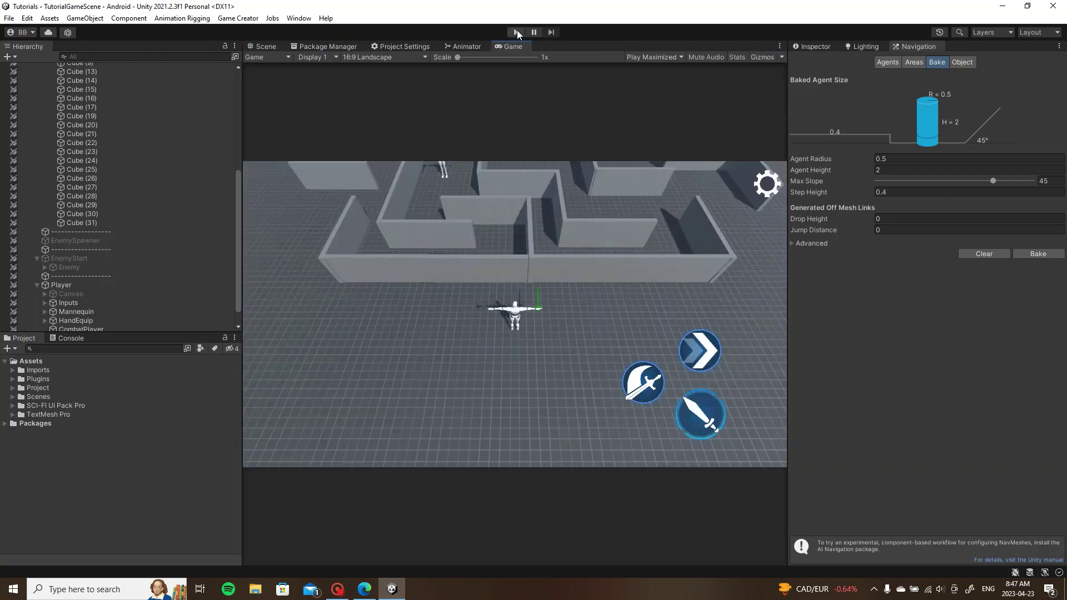
left_click(517, 32)
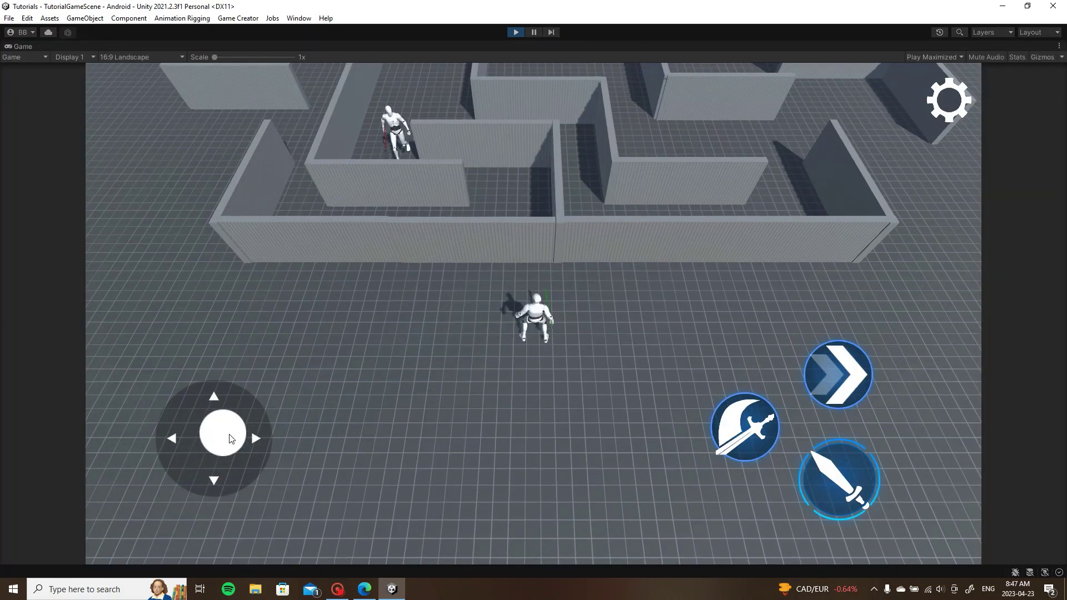
mouse_move(219, 433)
left_mouse_down()
mouse_move(247, 437)
mouse_move(261, 425)
mouse_move(225, 445)
mouse_move(193, 505)
mouse_move(265, 473)
mouse_move(373, 332)
mouse_move(243, 316)
mouse_move(192, 334)
mouse_move(231, 331)
mouse_move(100, 404)
mouse_move(111, 441)
mouse_move(241, 373)
mouse_move(183, 454)
mouse_move(302, 533)
mouse_move(348, 533)
mouse_move(251, 428)
mouse_move(342, 337)
mouse_move(256, 308)
mouse_move(124, 364)
mouse_move(159, 326)
mouse_move(274, 422)
mouse_move(333, 537)
left_mouse_up()
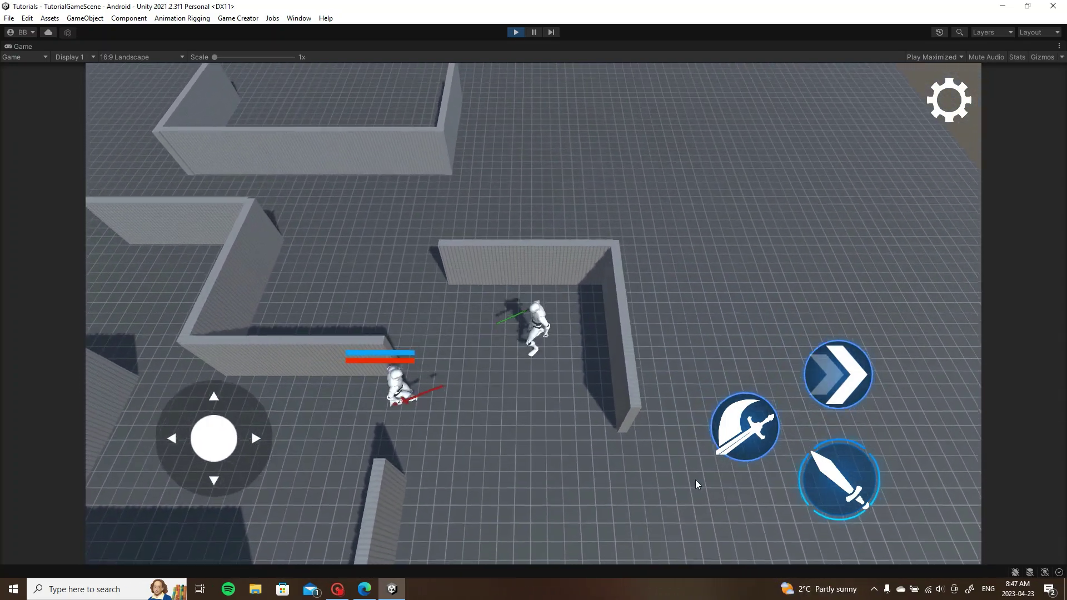
left_click(827, 473)
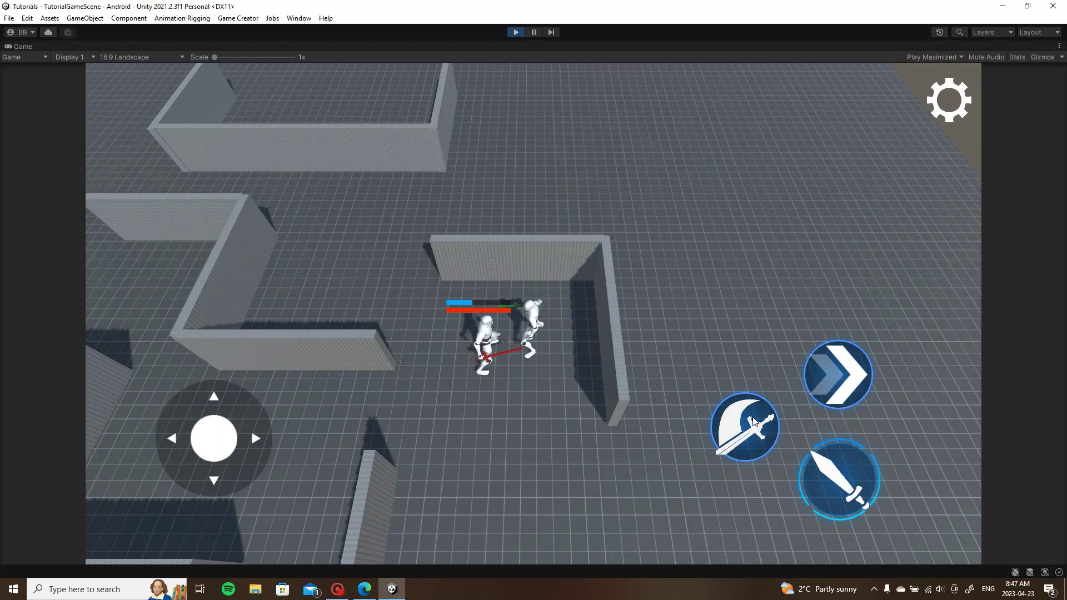
mouse_move(214, 439)
left_mouse_down()
mouse_move(185, 416)
mouse_move(179, 393)
mouse_move(172, 434)
mouse_move(208, 399)
mouse_move(163, 421)
mouse_move(147, 457)
mouse_move(225, 489)
mouse_move(281, 538)
mouse_move(283, 563)
mouse_move(250, 512)
mouse_move(135, 512)
mouse_move(111, 448)
mouse_move(94, 440)
mouse_move(93, 418)
mouse_move(181, 326)
mouse_move(226, 311)
mouse_move(158, 372)
mouse_move(119, 488)
mouse_move(113, 472)
mouse_move(256, 529)
mouse_move(189, 550)
mouse_move(350, 505)
mouse_move(374, 516)
mouse_move(258, 563)
mouse_move(119, 484)
mouse_move(113, 425)
mouse_move(161, 378)
mouse_move(253, 331)
mouse_move(191, 338)
left_mouse_up()
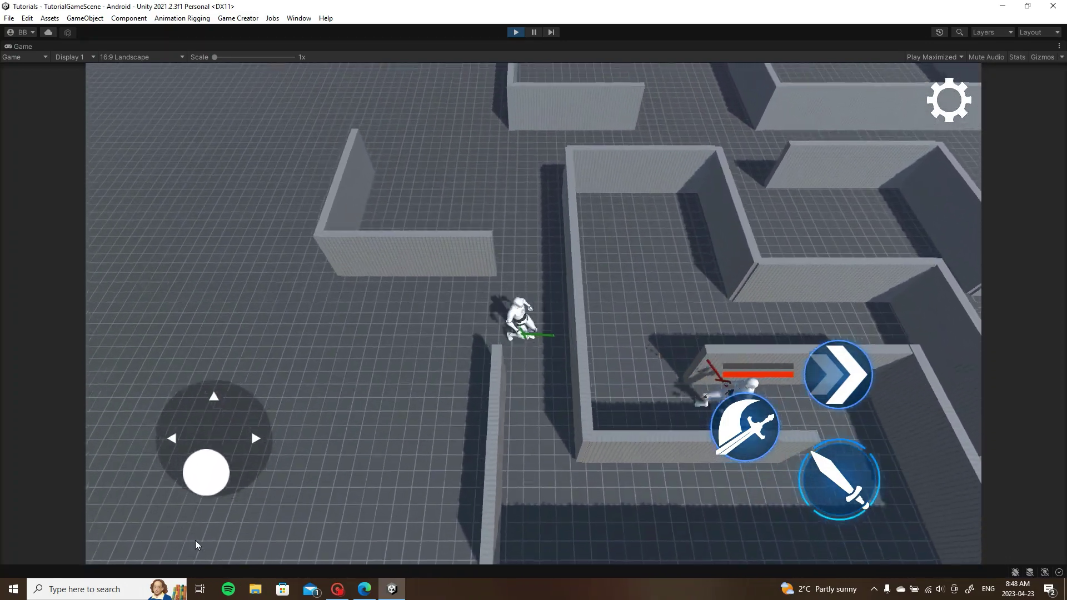
mouse_move(195, 540)
left_mouse_down()
mouse_move(273, 544)
mouse_move(251, 565)
mouse_move(245, 542)
left_mouse_up()
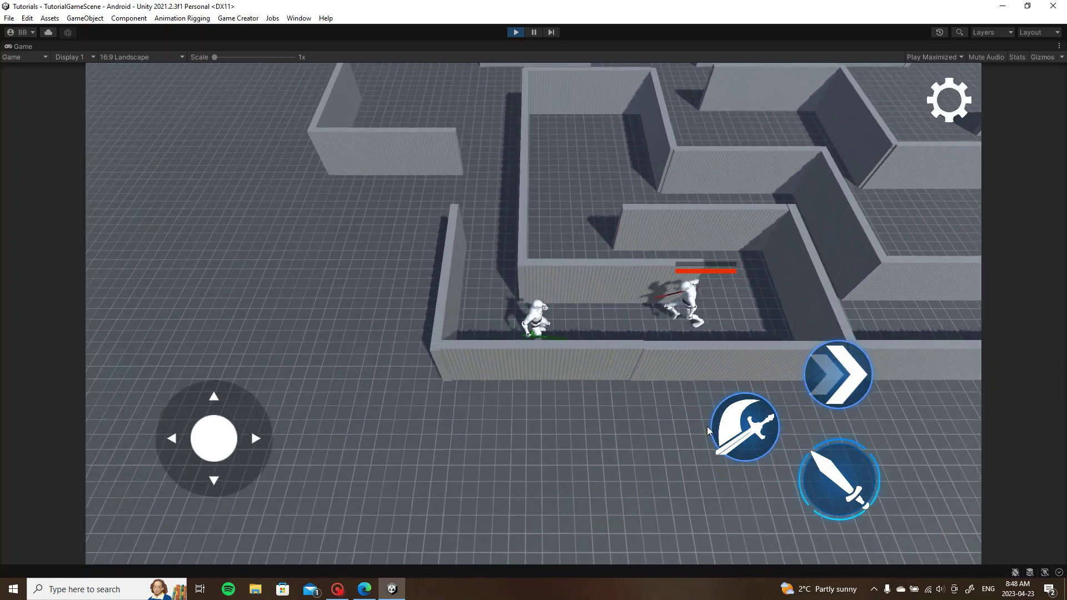
Fight the approaching enemy with both sword attacks and run the player onward past the maze walls
left_click(748, 427)
left_click(834, 456)
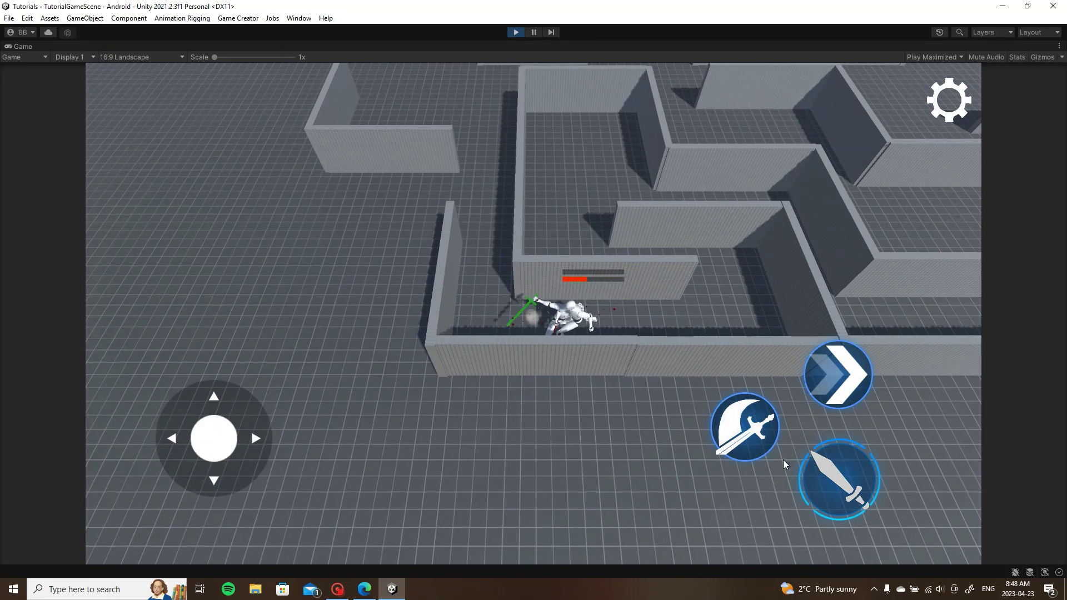
left_click(758, 430)
left_click(859, 489)
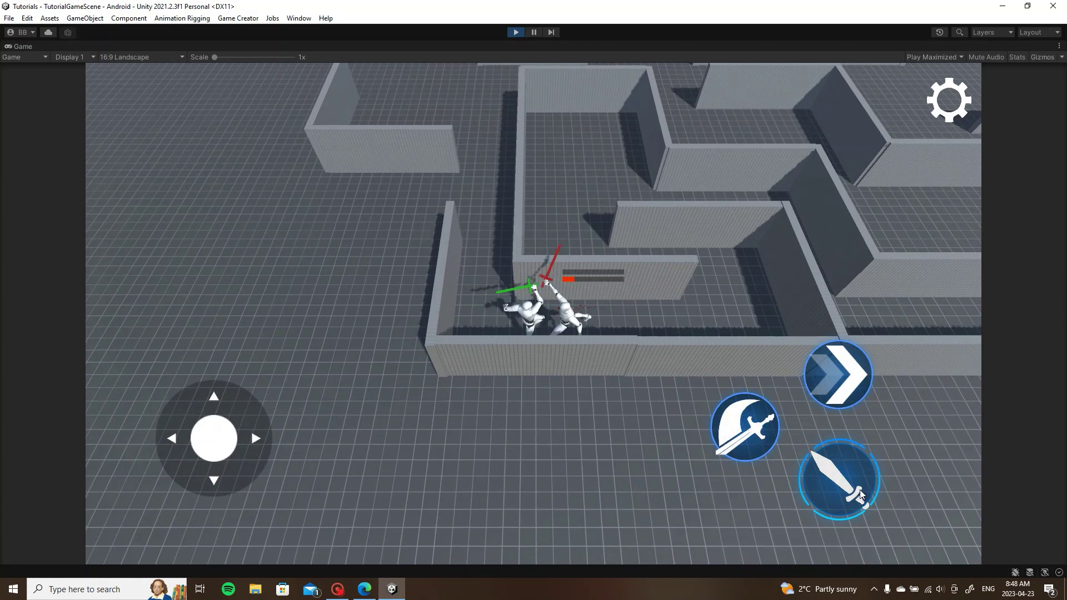
left_click(861, 490)
left_click(863, 488)
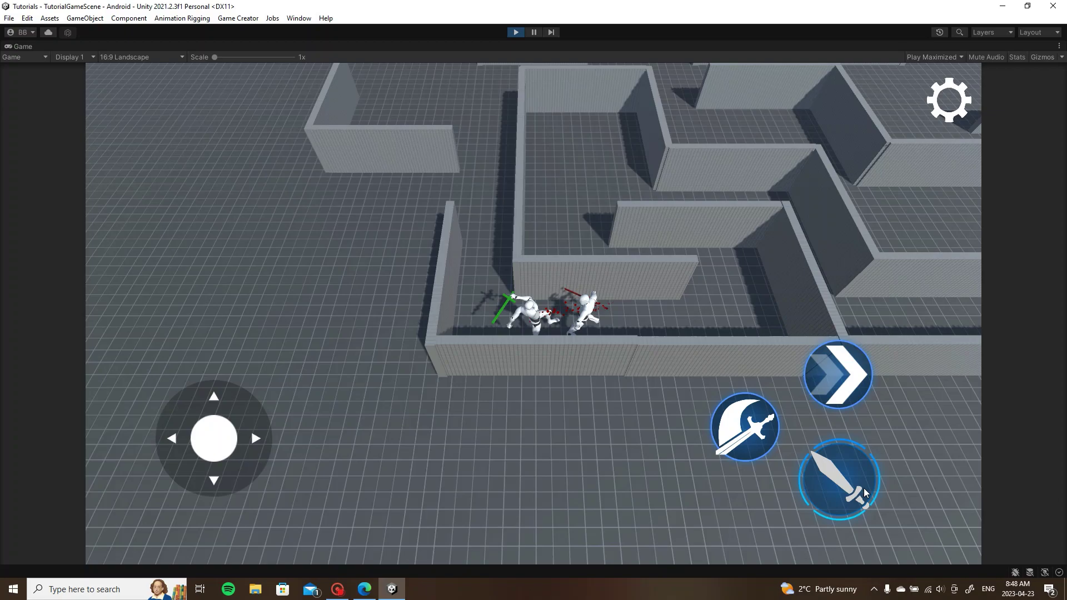
mouse_move(214, 439)
left_mouse_down()
mouse_move(197, 375)
mouse_move(211, 368)
mouse_move(155, 461)
mouse_move(188, 554)
mouse_move(205, 545)
mouse_move(178, 448)
mouse_move(262, 362)
mouse_move(224, 317)
mouse_move(339, 446)
mouse_move(274, 550)
mouse_move(248, 560)
mouse_move(474, 435)
mouse_move(485, 396)
mouse_move(343, 353)
mouse_move(176, 405)
mouse_move(111, 468)
mouse_move(121, 420)
mouse_move(205, 334)
mouse_move(324, 338)
mouse_move(459, 449)
mouse_move(418, 571)
mouse_move(256, 558)
mouse_move(244, 545)
mouse_move(459, 401)
mouse_move(510, 381)
mouse_move(401, 238)
mouse_move(238, 299)
mouse_move(279, 272)
mouse_move(55, 326)
mouse_move(438, 139)
left_mouse_up()
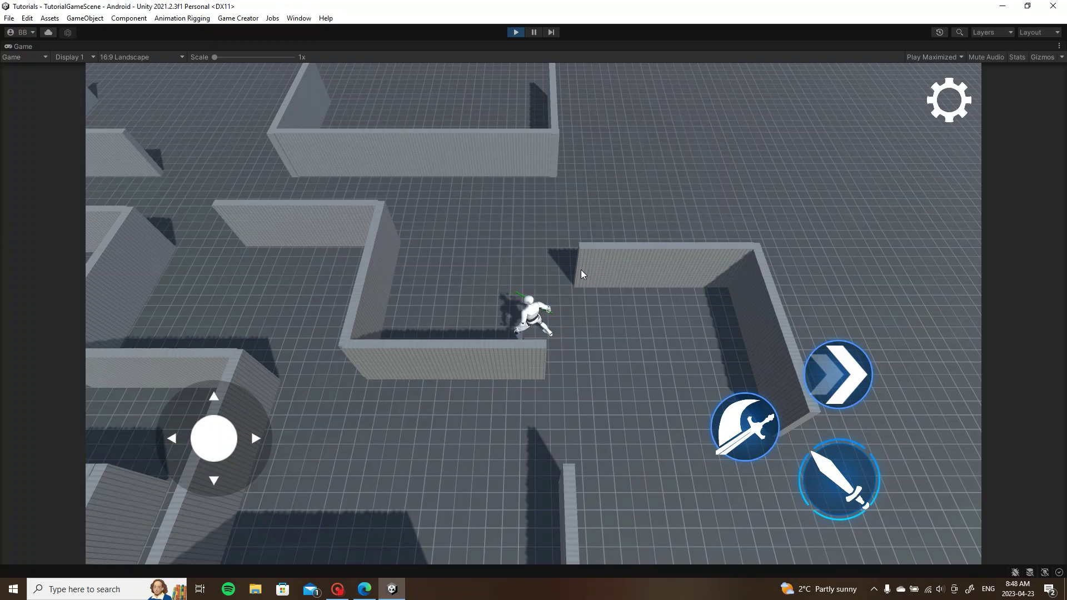
left_click_drag(262, 406, 263, 356)
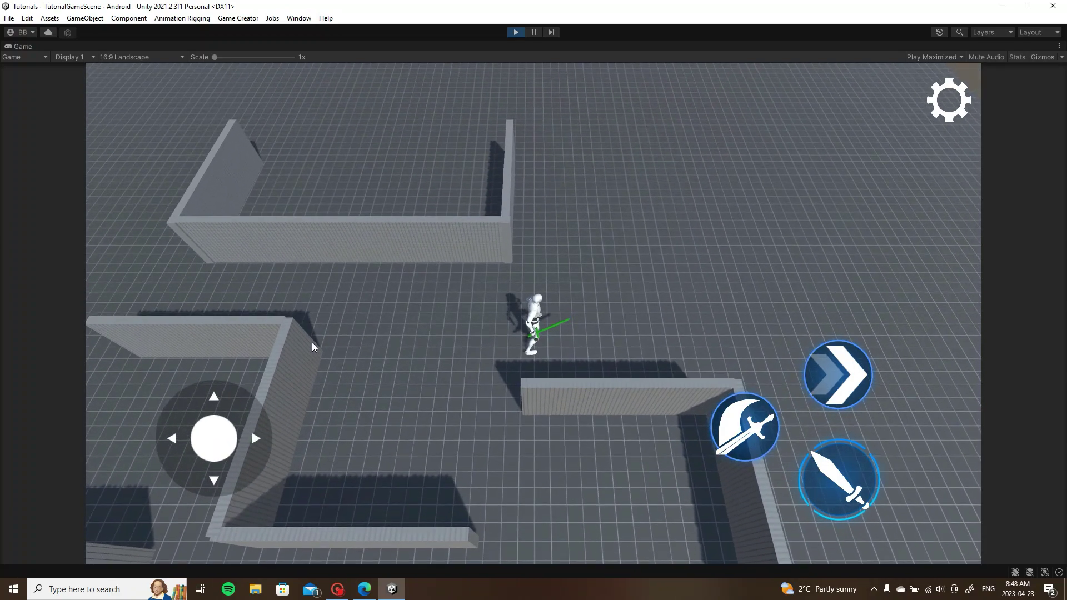